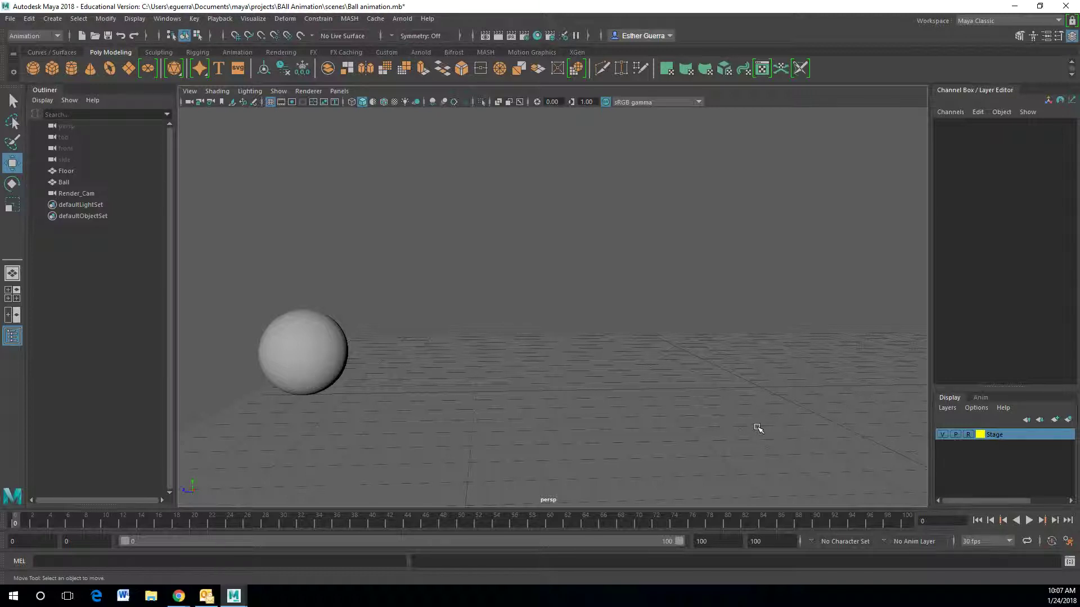
Select the ball and key its translate, rotate and scale channels at frame 0, leaving out visibility.
left_click(327, 359)
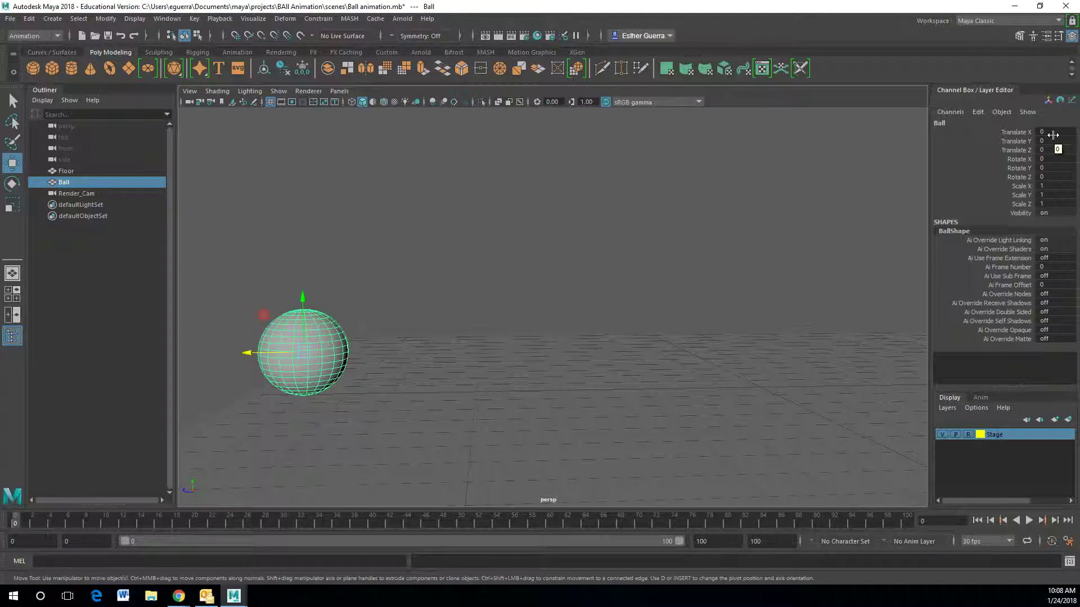
left_click_drag(1017, 131, 1023, 203)
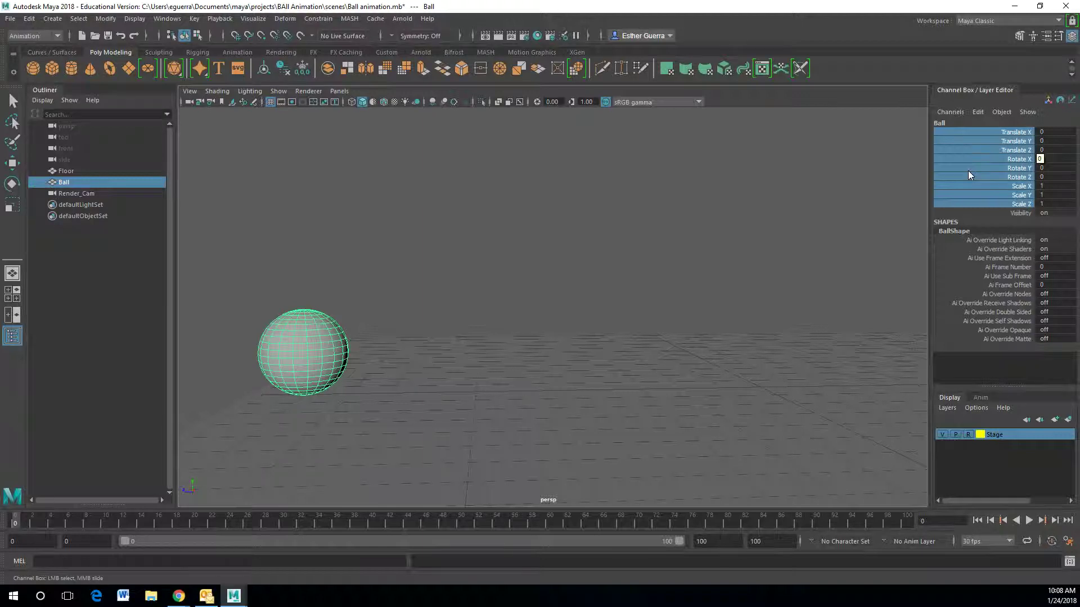
right_click(1006, 143)
left_click(1011, 129)
left_click_drag(1011, 129, 1015, 205)
right_click(1018, 144)
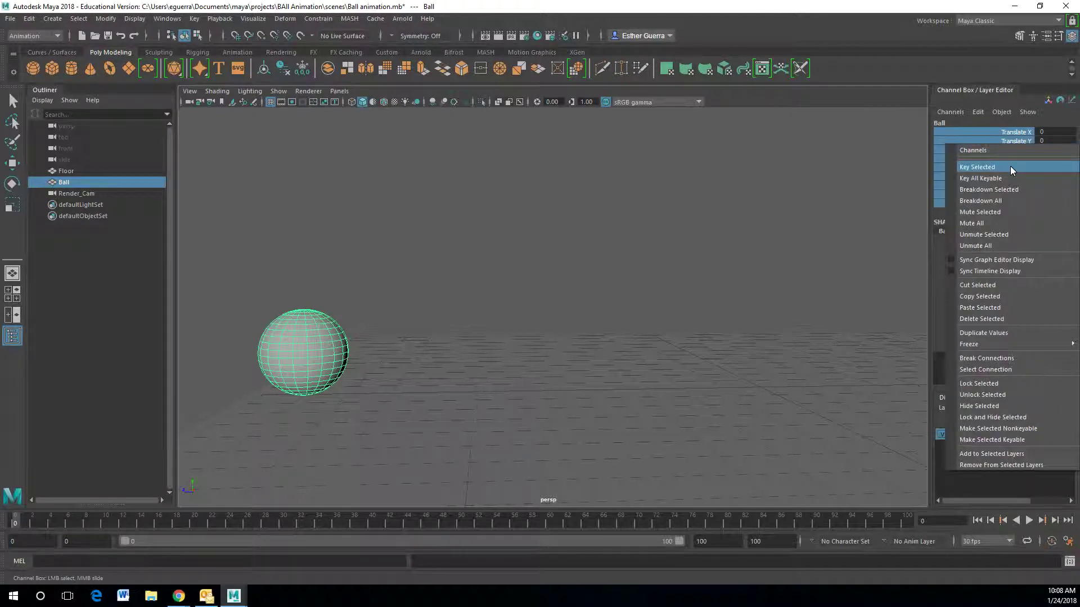
left_click(1010, 167)
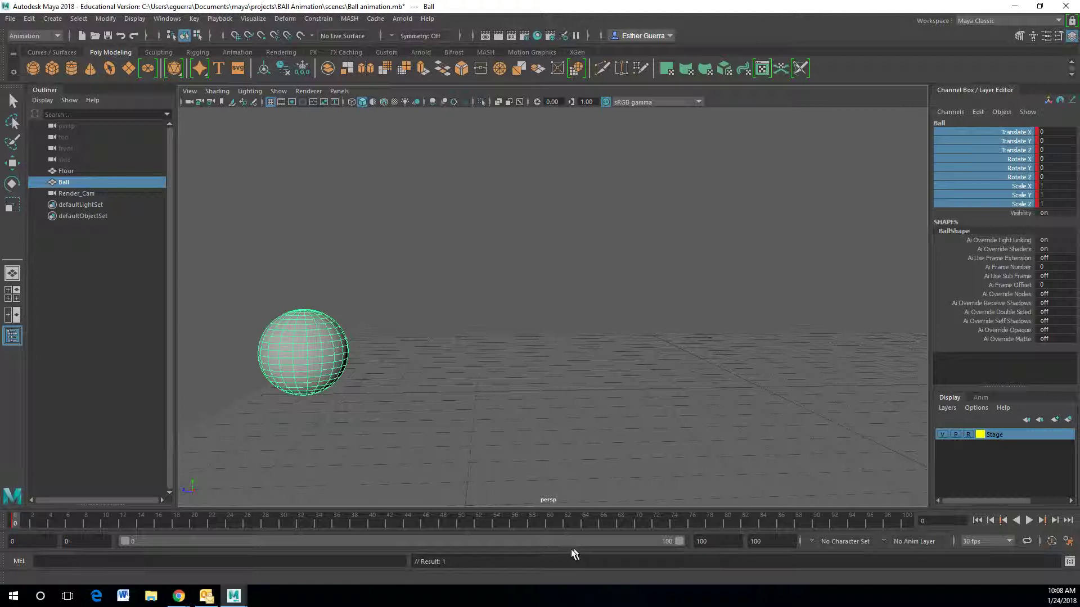
Shorten the playback range to end at frame 26 and return to frame 0.
left_click_drag(679, 541, 234, 546)
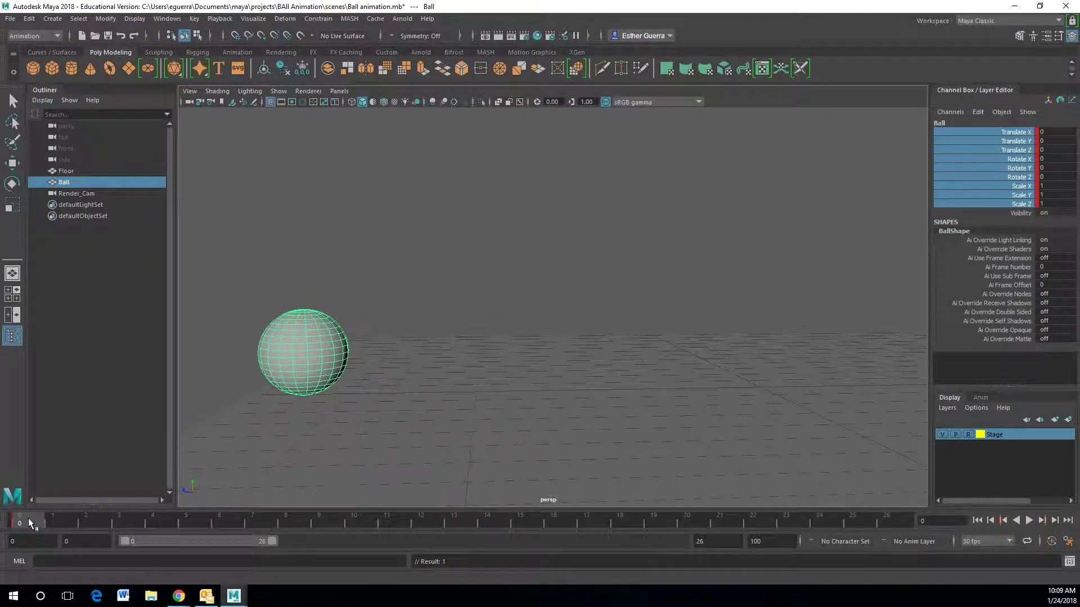
left_click(187, 522)
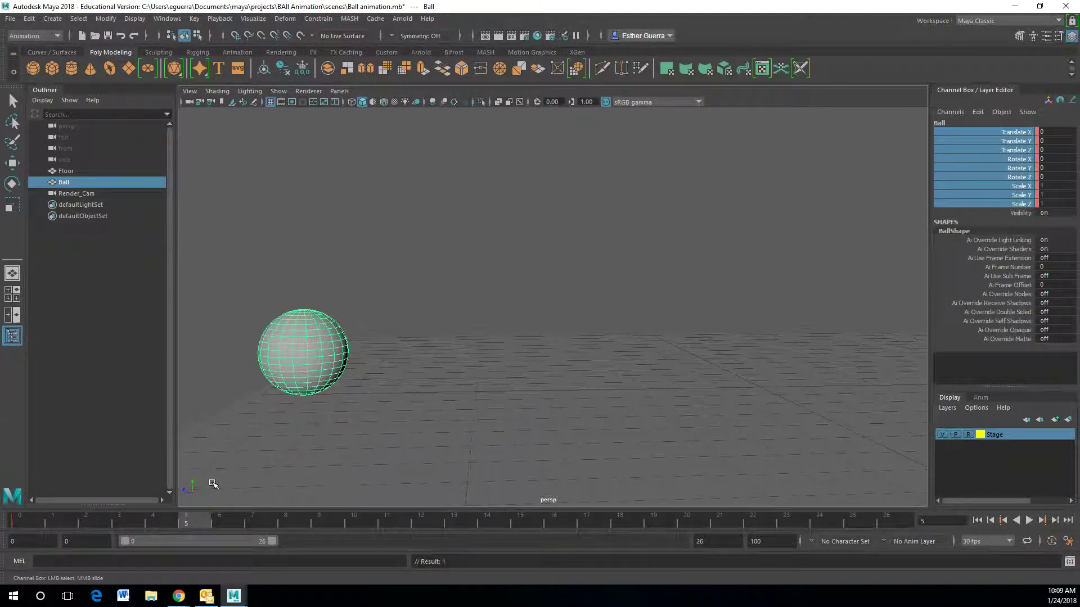
left_click(299, 361)
left_click(24, 524)
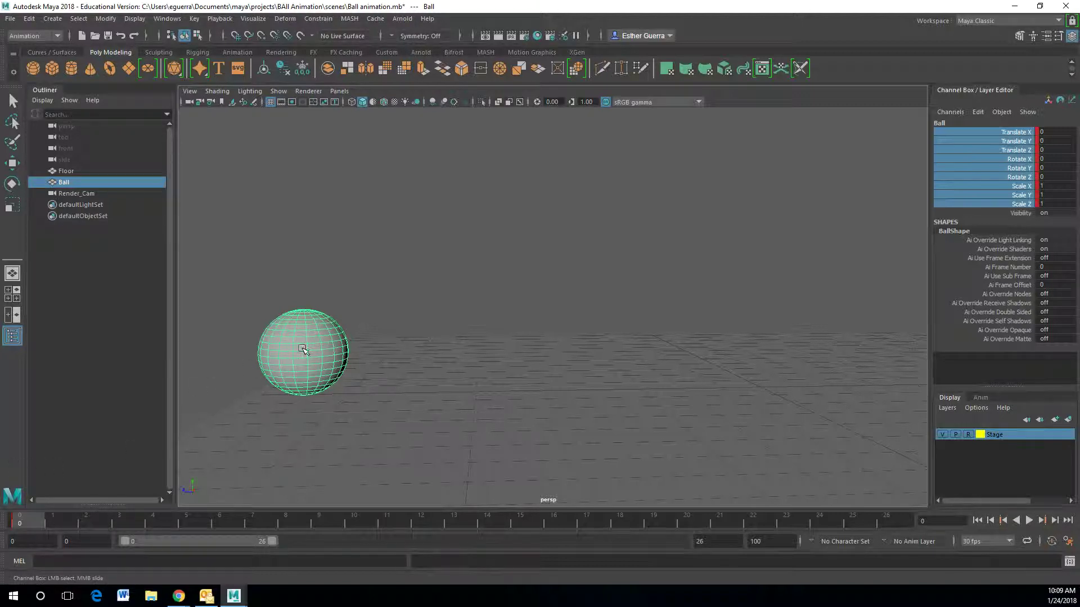
Move the ball's pivot straight down to its bottom vertex using vertex snapping, then leave pivot editing.
key("w")
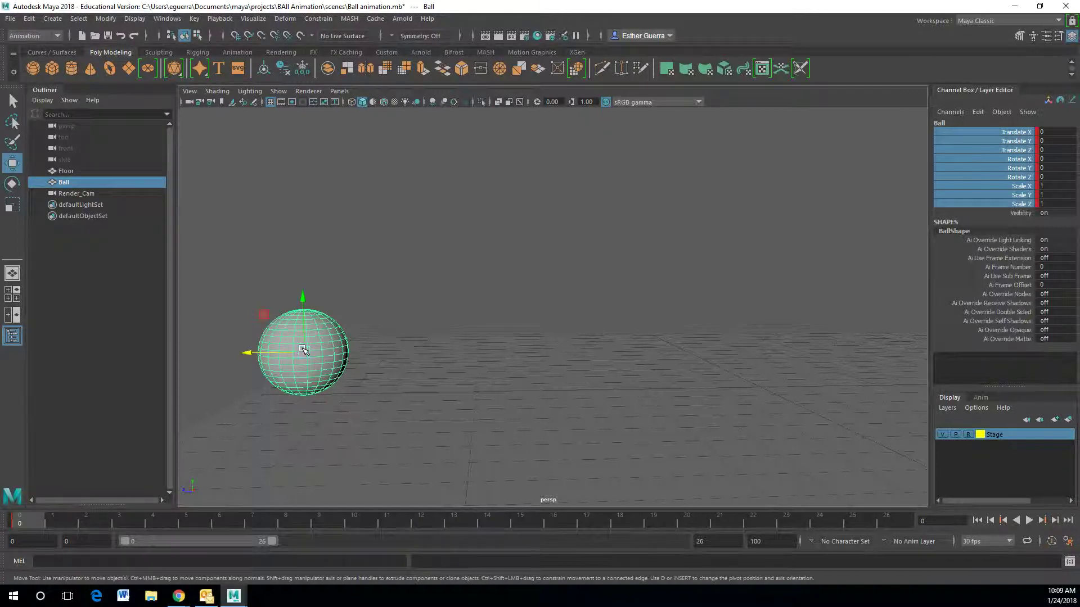
key("d")
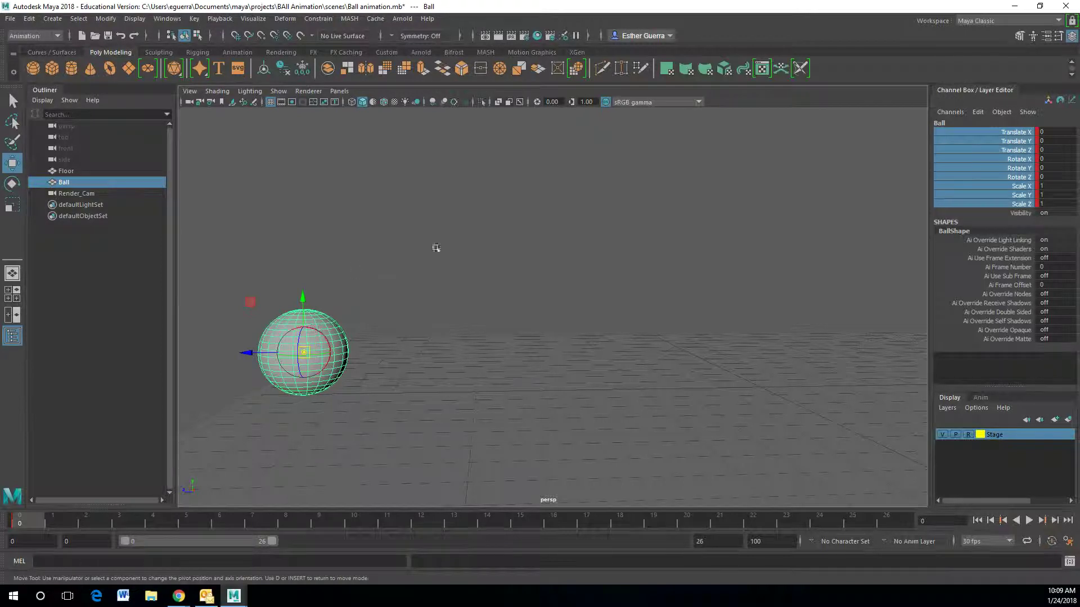
mouse_move(392, 286)
left_mouse_down("alt")
mouse_move(405, 278)
mouse_move(398, 287)
left_mouse_up("alt")
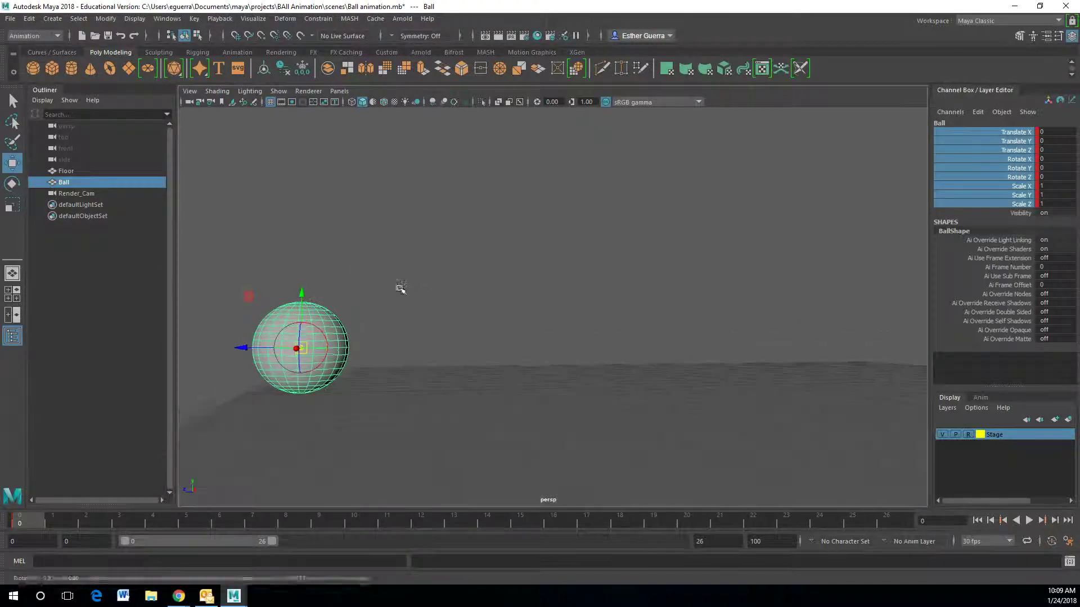
middle_click_drag(398, 287, 458, 292, "alt")
scroll(450, 310, "up", 2)
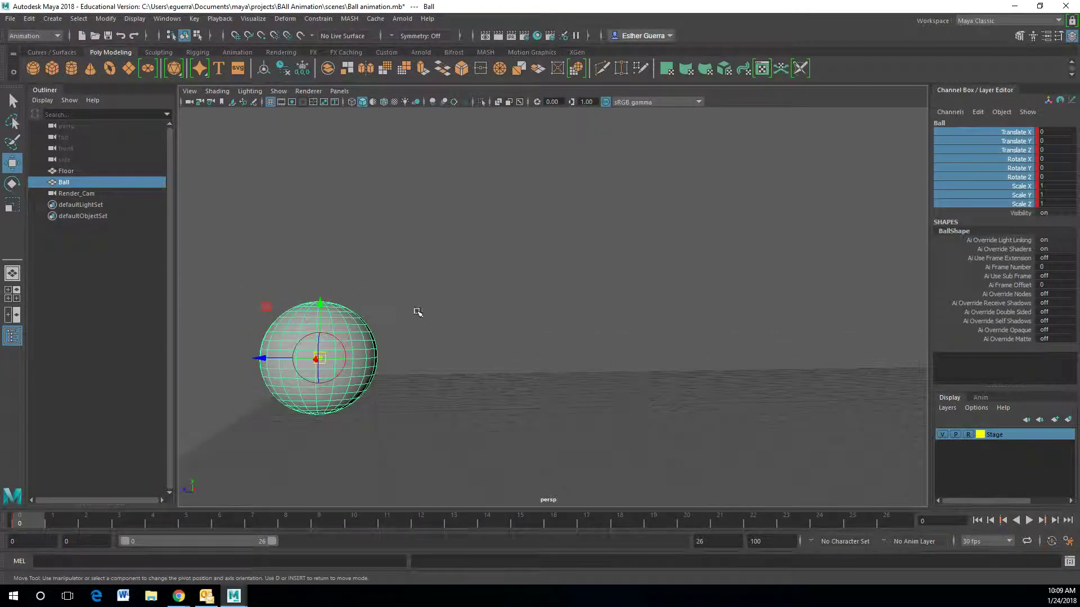
key("v")
left_click_drag(320, 302, 319, 450)
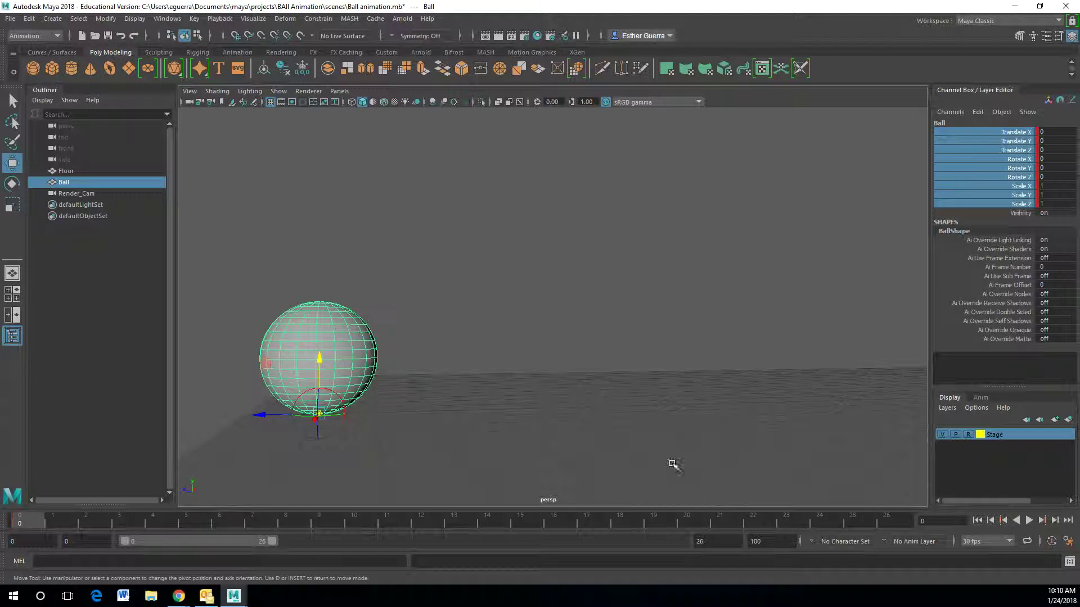
key("Insert")
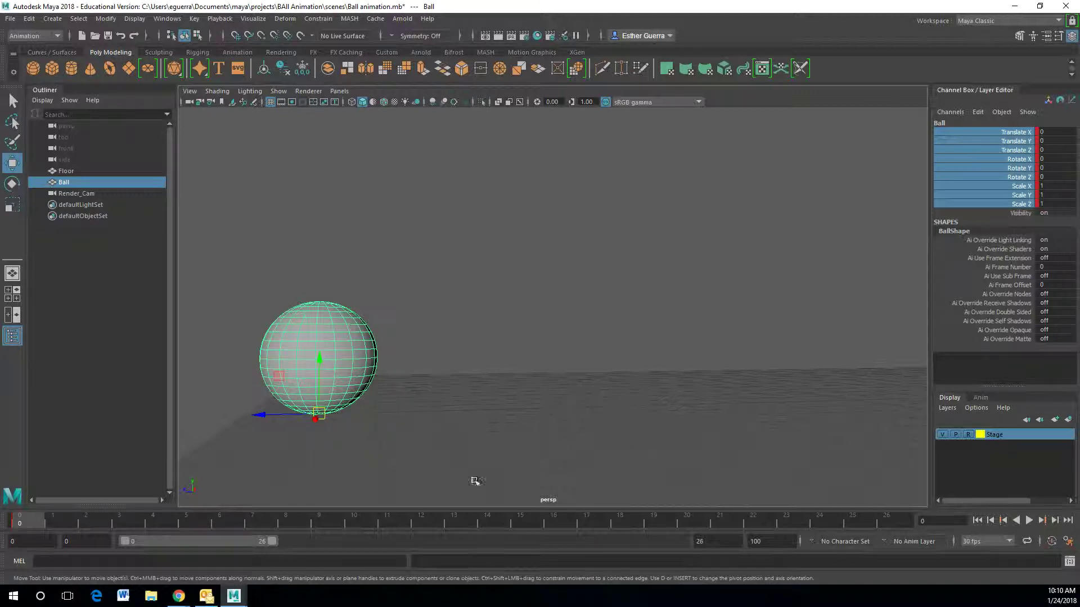
At frame 5, squash the ball vertically to a Scale Y of about 0.47 and key the pose.
left_click(181, 521)
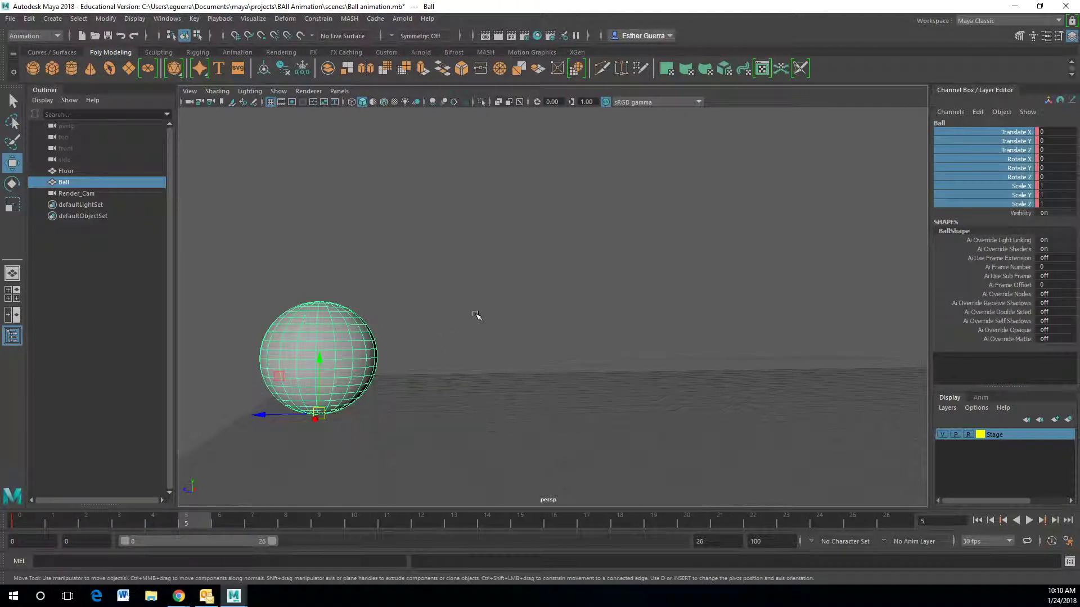
scroll(474, 311, "down", 2)
scroll(509, 320, "up", 1)
scroll(512, 332, "down", 1)
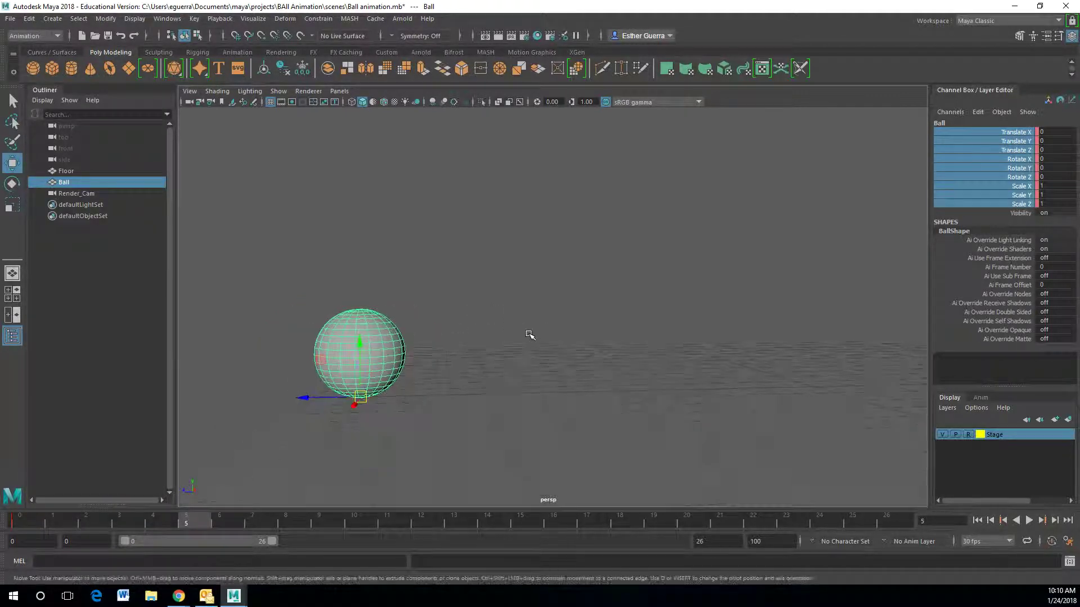
key("r")
left_click_drag(360, 347, 362, 376)
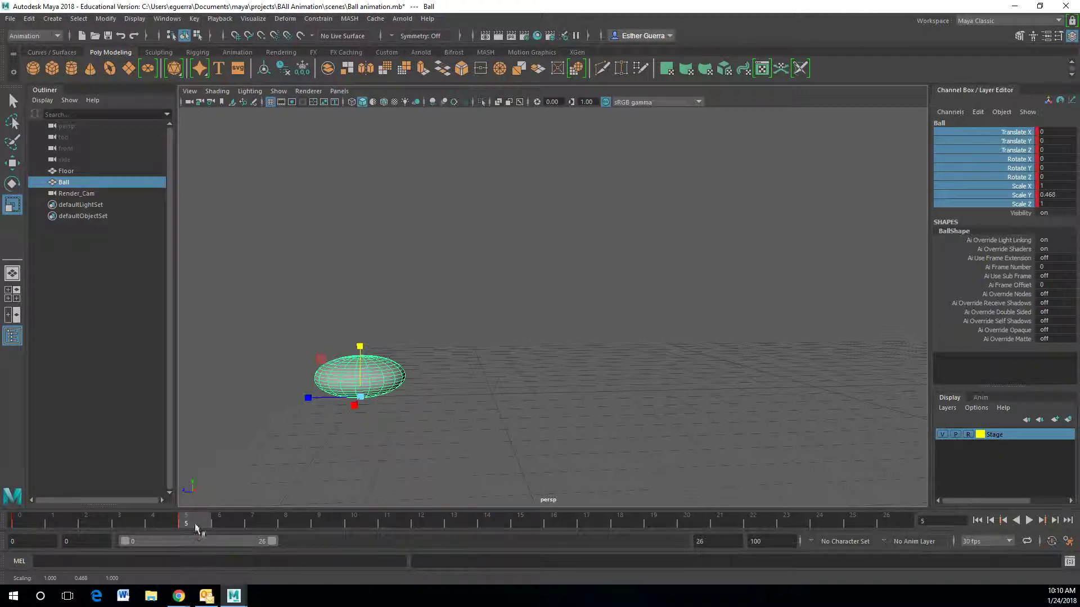
At frame 10, stretch the ball to Scale Y about 1.15, tilt it to Rotate X about -16.6, and key the pose.
left_click_drag(193, 523, 351, 532)
left_click_drag(360, 346, 361, 275)
key("e")
left_click_drag(411, 356, 404, 372)
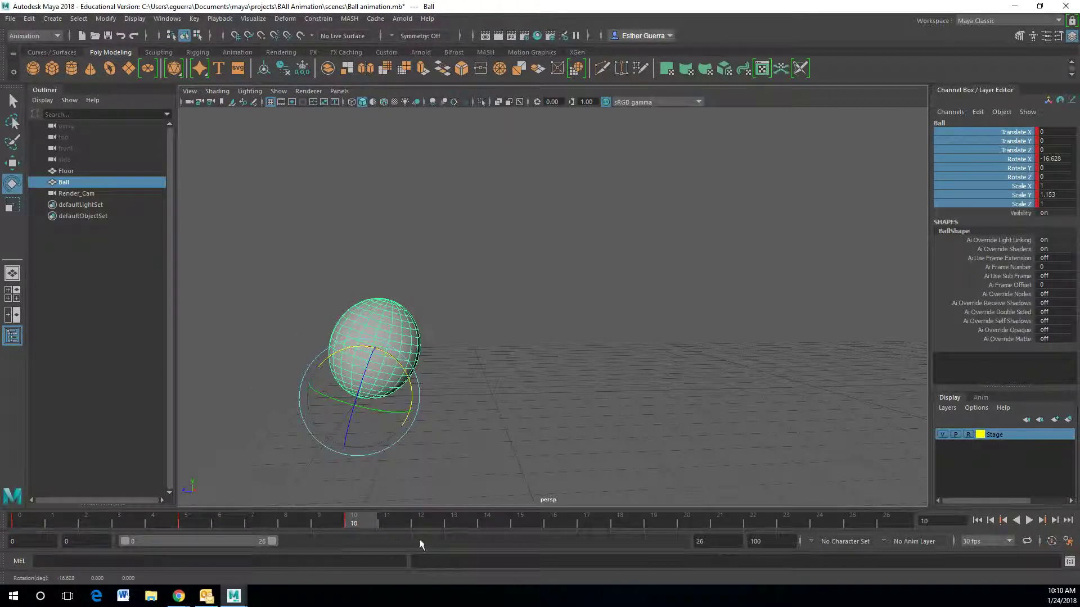
At frame 15, reset the ball's shape by setting Rotate X to 0 and Scale Y to 1.
left_click_drag(342, 521, 526, 523)
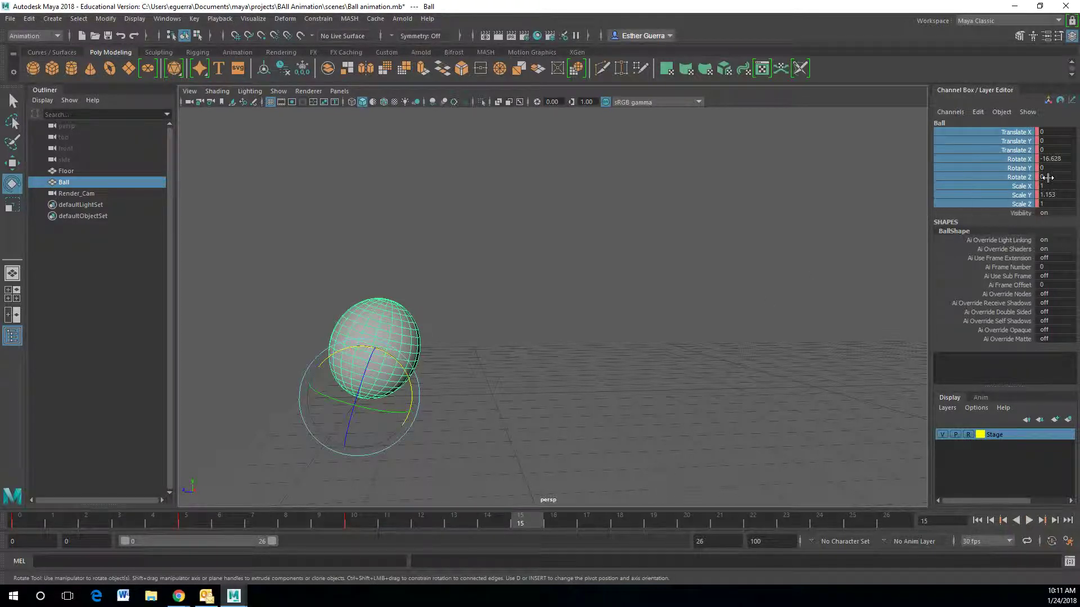
double_click(1056, 158)
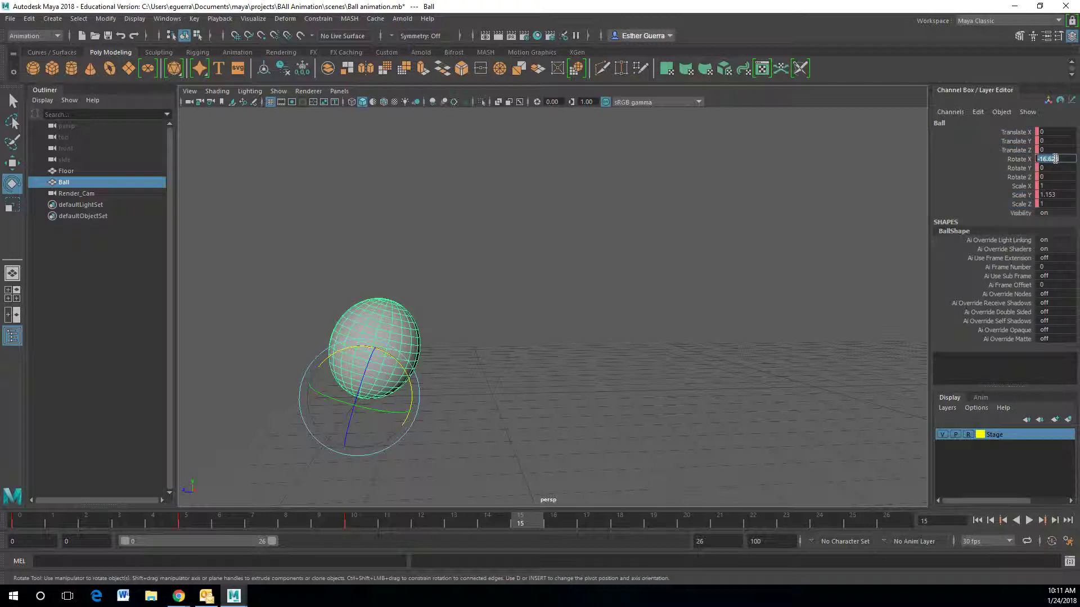
type("0")
key("Return")
double_click(1056, 194)
type("1")
key("Return")
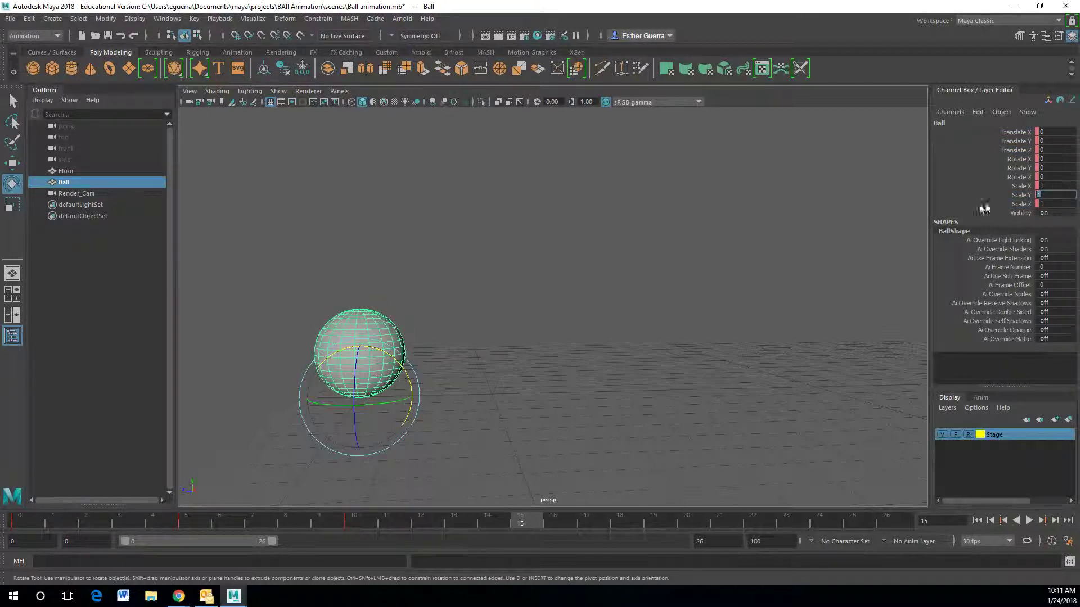
Move the ball forward and up to Translate Z about -4.32 and Translate Y about 2.99, and key it at frame 15.
key("w")
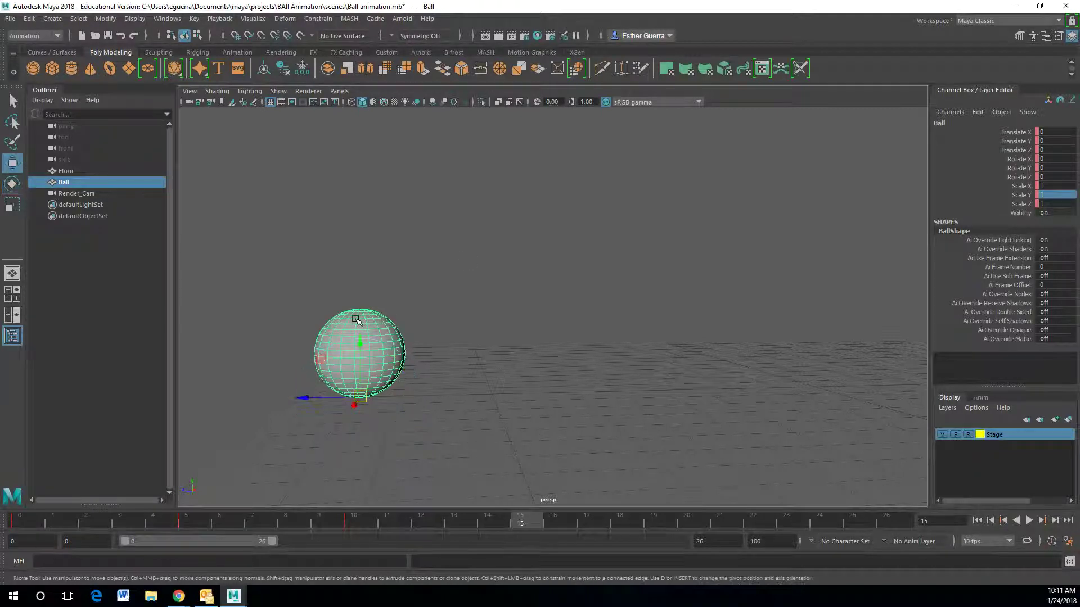
left_click_drag(303, 397, 501, 433)
left_click_drag(555, 339, 554, 215)
left_click_drag(616, 336, 612, 331, "alt")
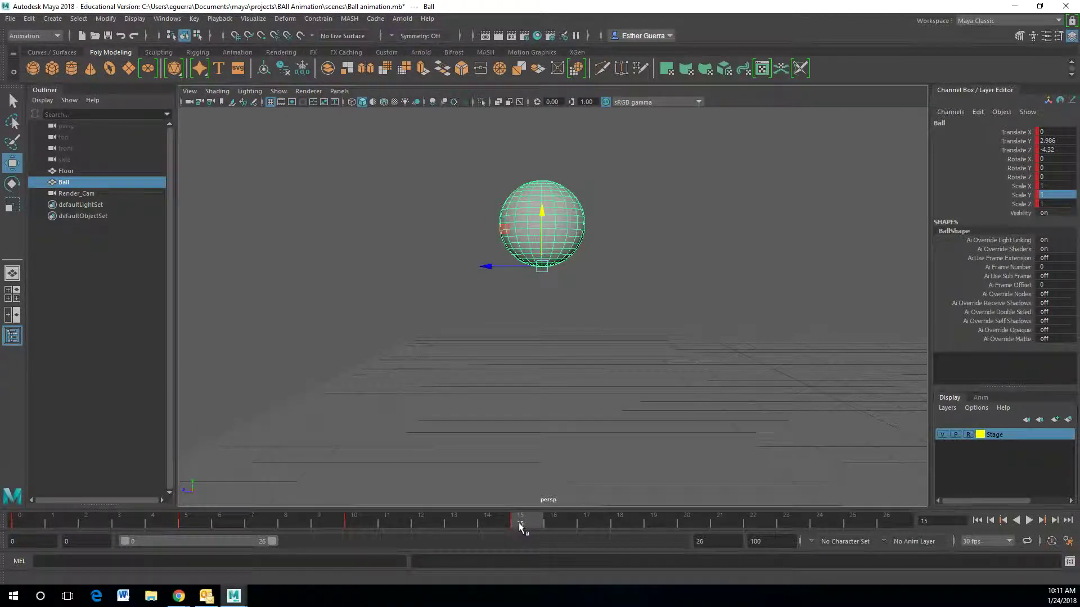
Preview the jump, then tilt the ball further at frame 10 to Rotate X about -19.5.
key("alt+v")
mouse_move(33, 585)
left_mouse_down()
mouse_move(539, 533)
mouse_move(362, 534)
mouse_move(506, 504)
mouse_move(343, 516)
mouse_move(362, 515)
left_mouse_up()
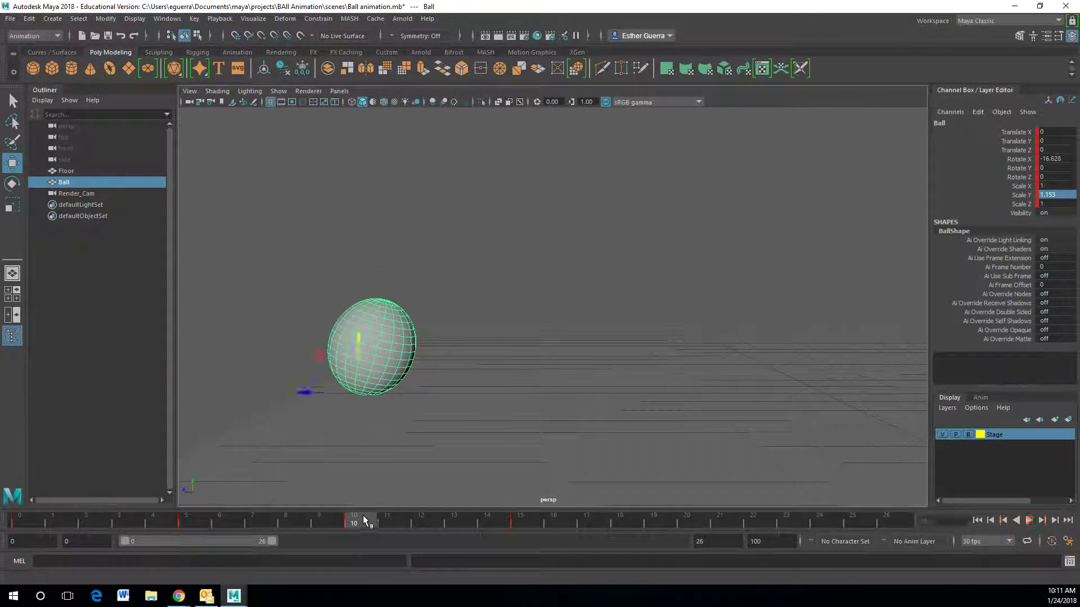
key("e")
left_click_drag(393, 368, 400, 362)
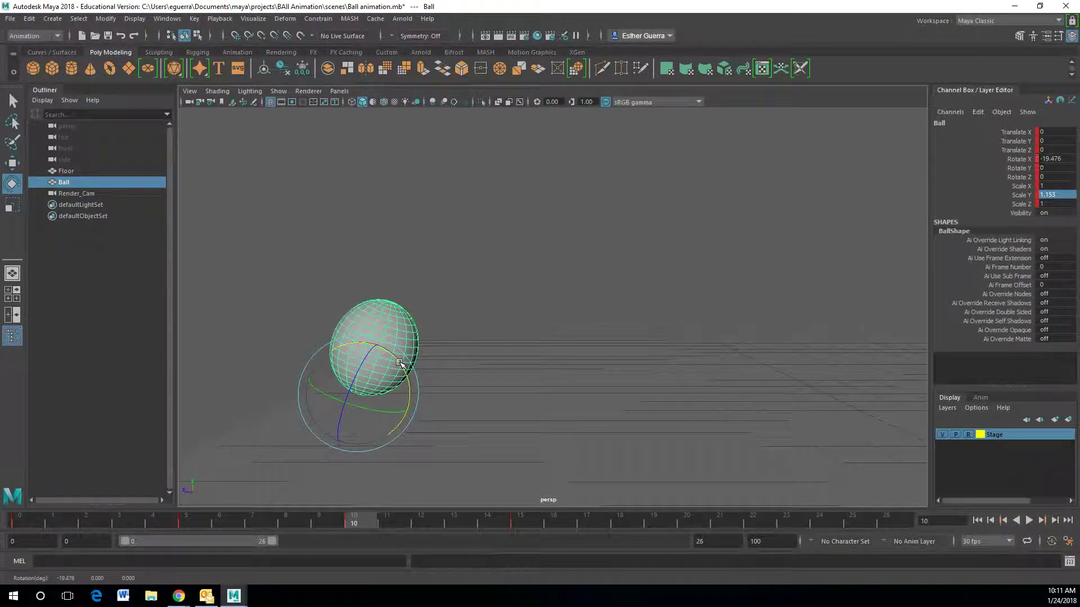
At frame 20, lower the ball to the floor at Translate Y about -0.02 and move it forward to Translate Z about -7.95.
left_click_drag(357, 523, 690, 543)
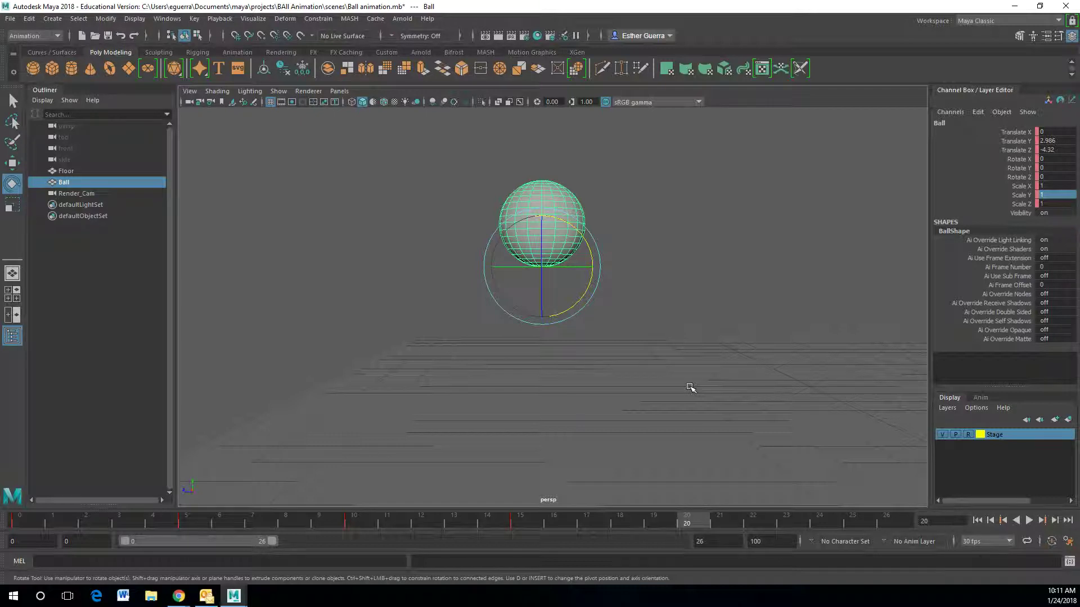
key("w")
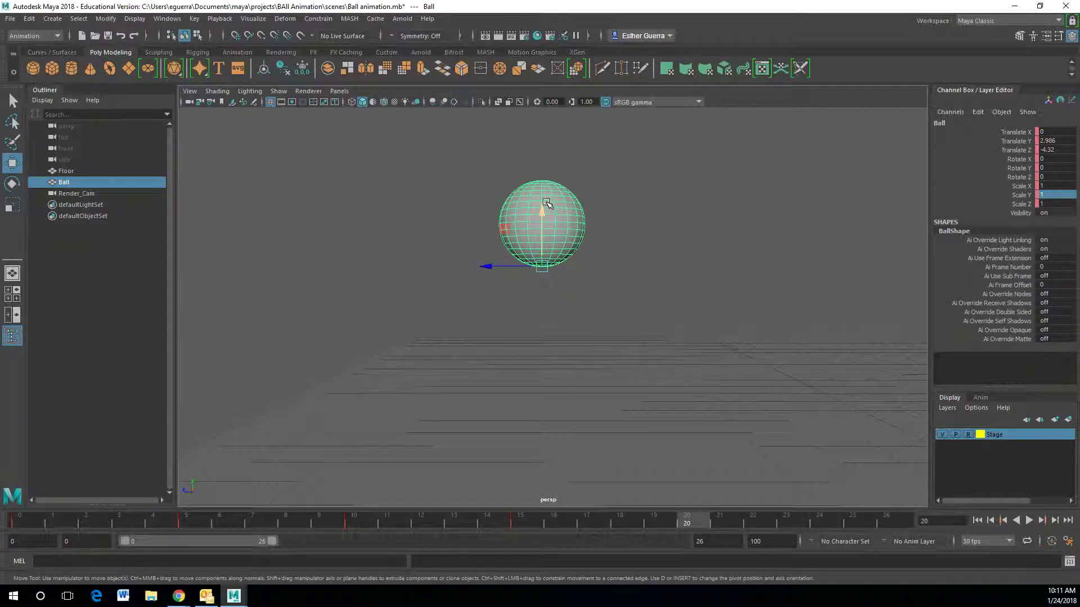
left_click_drag(547, 204, 538, 338)
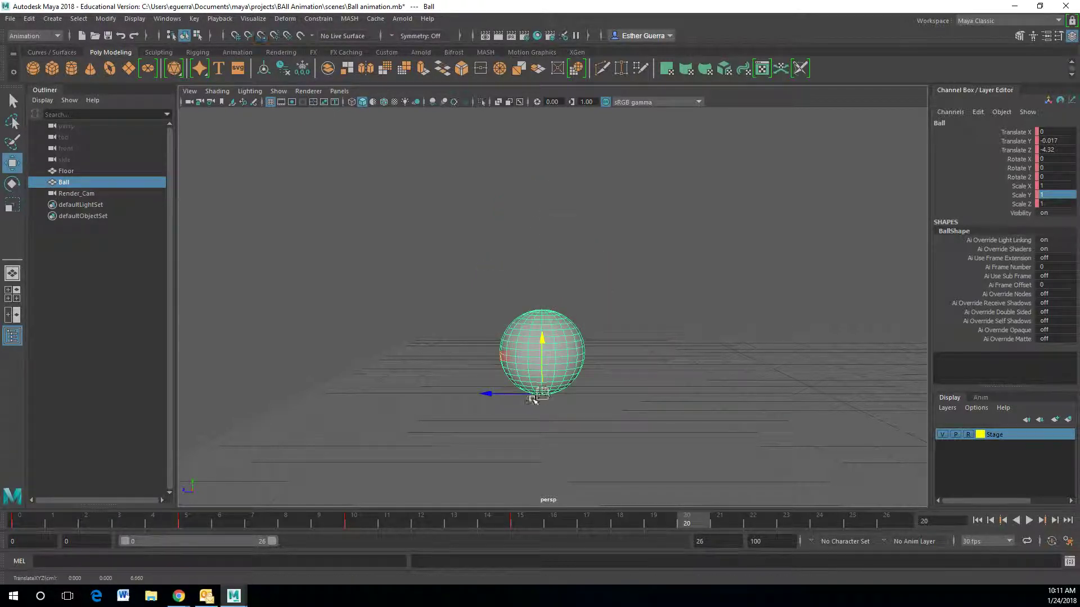
left_click_drag(506, 395, 674, 415)
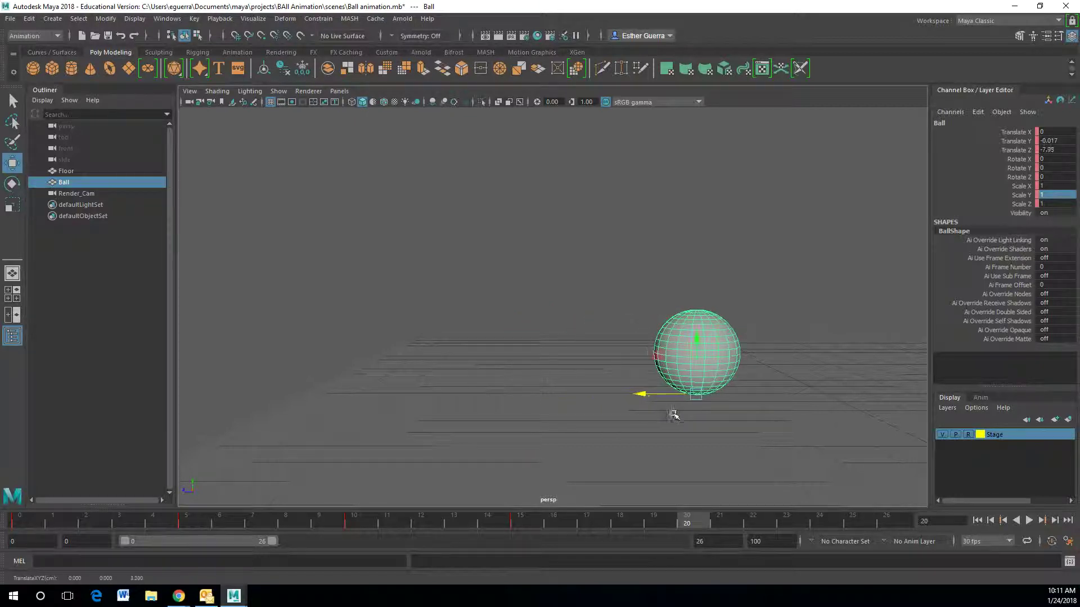
Tilt the ball at frame 20 to Rotate X about 22.5, stretch it to Scale Y about 1.3, key the pose and preview the animation.
key("e")
left_click_drag(723, 349, 667, 337)
key("r")
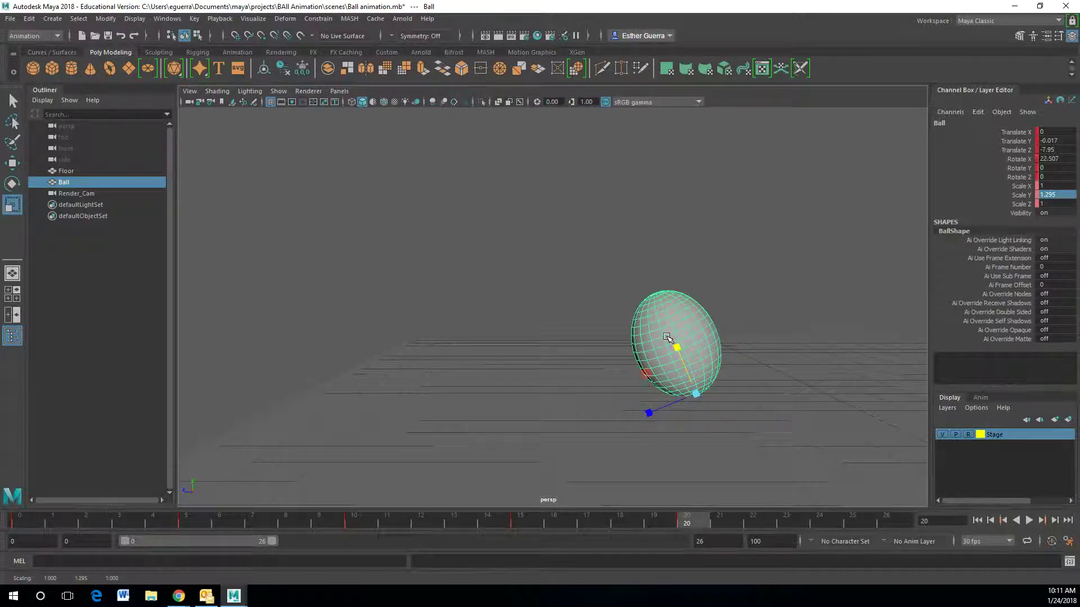
left_click_drag(677, 531, 25, 535)
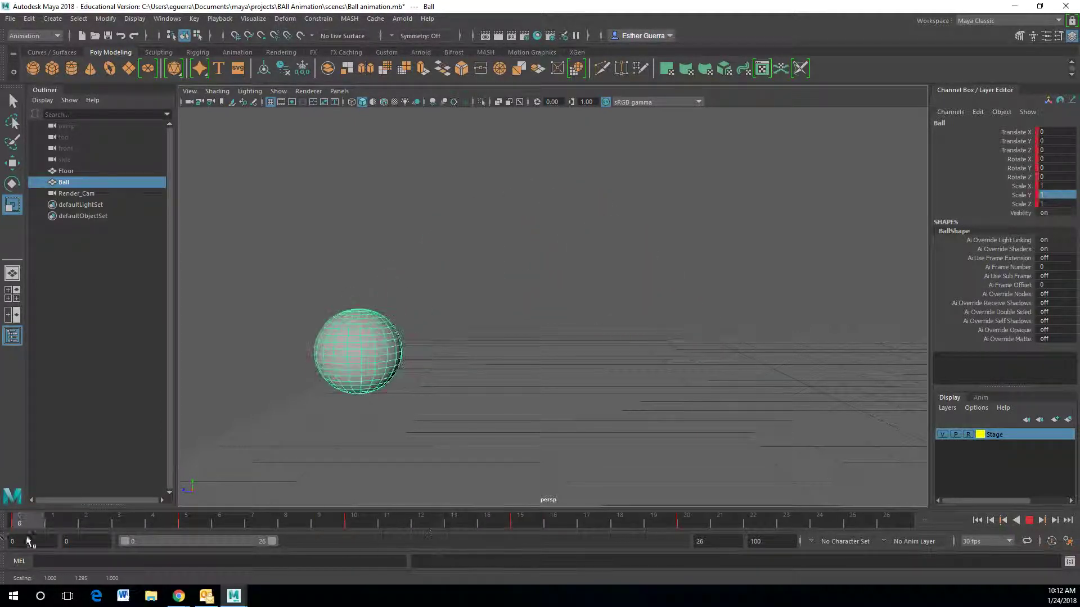
left_click(687, 526)
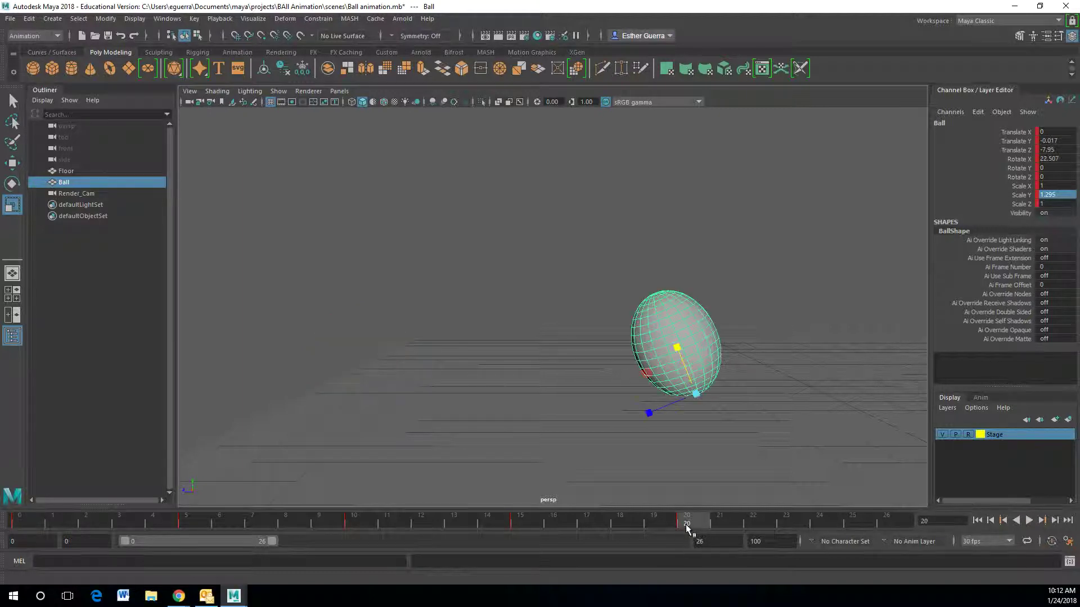
At frame 25, straighten the ball by setting Rotate X to 0 and Scale Y to 1.
left_click(859, 524)
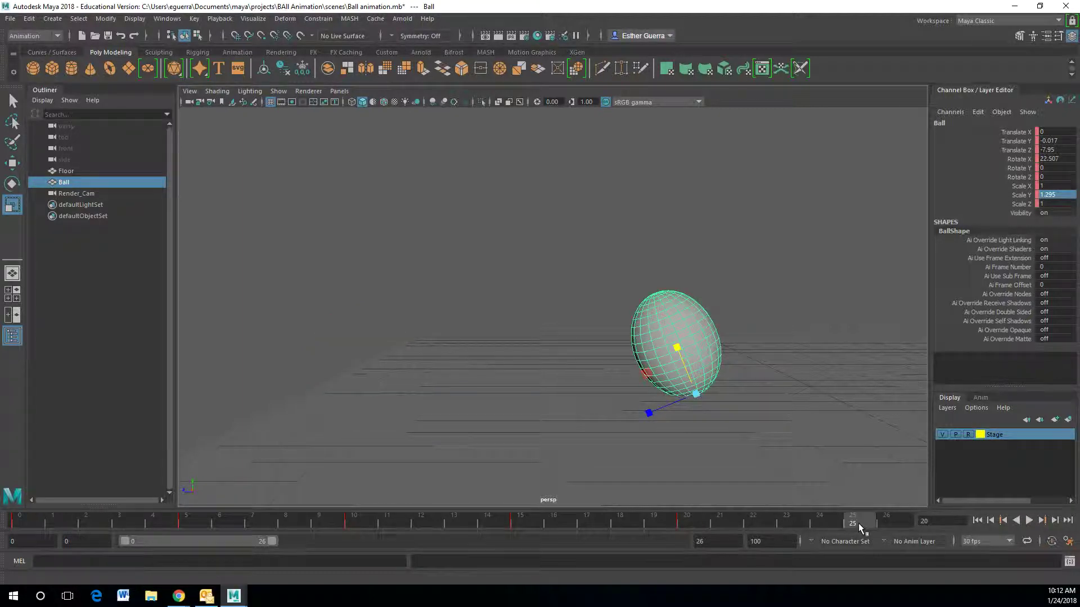
double_click(1058, 158)
type("0")
key("Return")
double_click(1062, 194)
type("1")
key("Return")
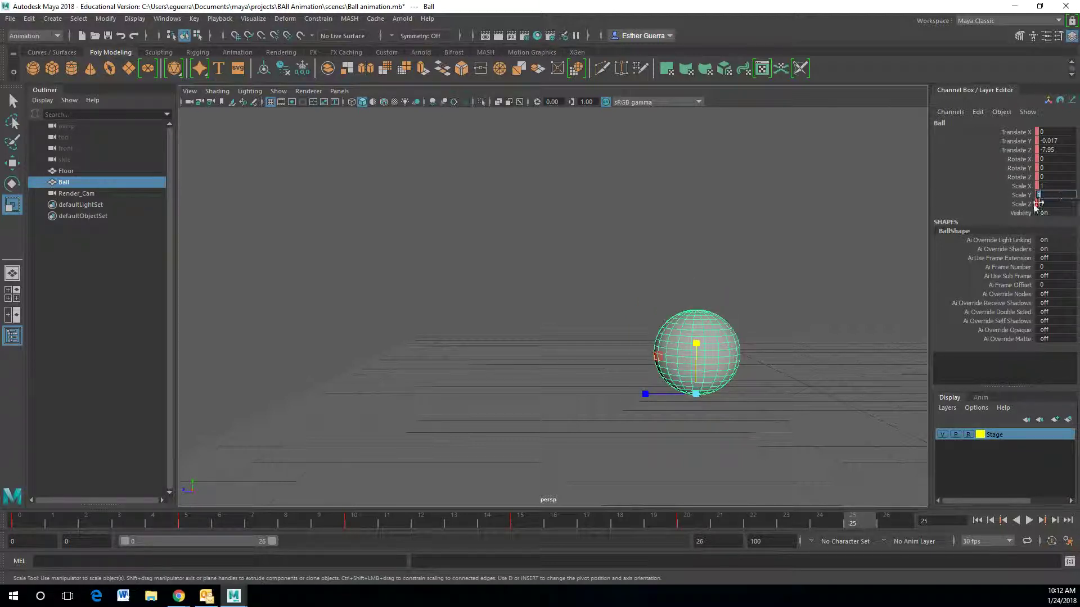
Squash the ball to Scale Y about 0.48, key it at frame 25, and shift the playback range to frames 9–40.
left_click_drag(696, 344, 698, 370)
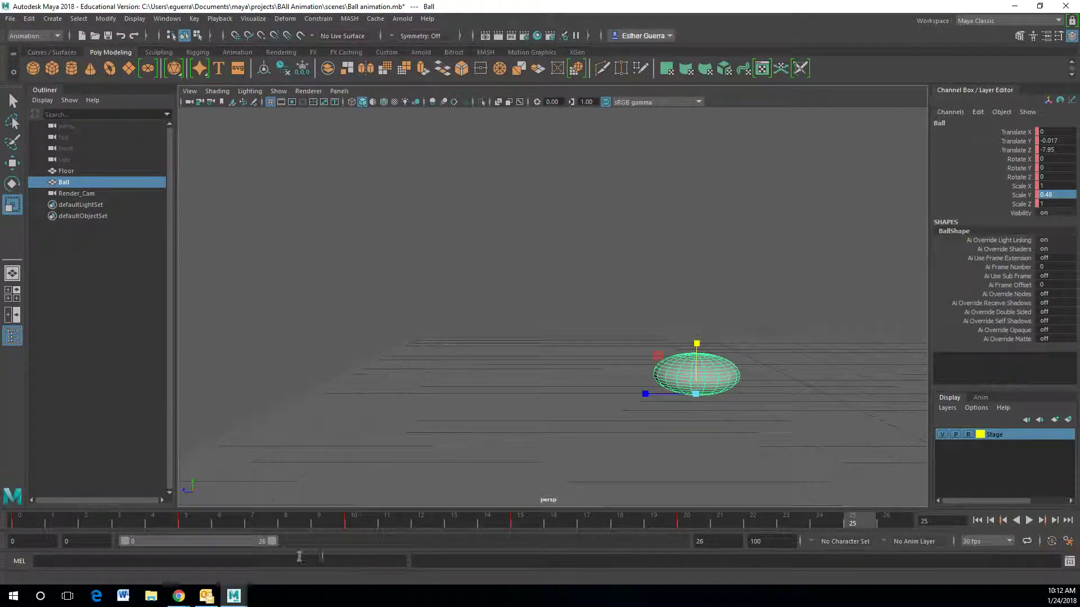
left_click_drag(280, 543, 304, 550)
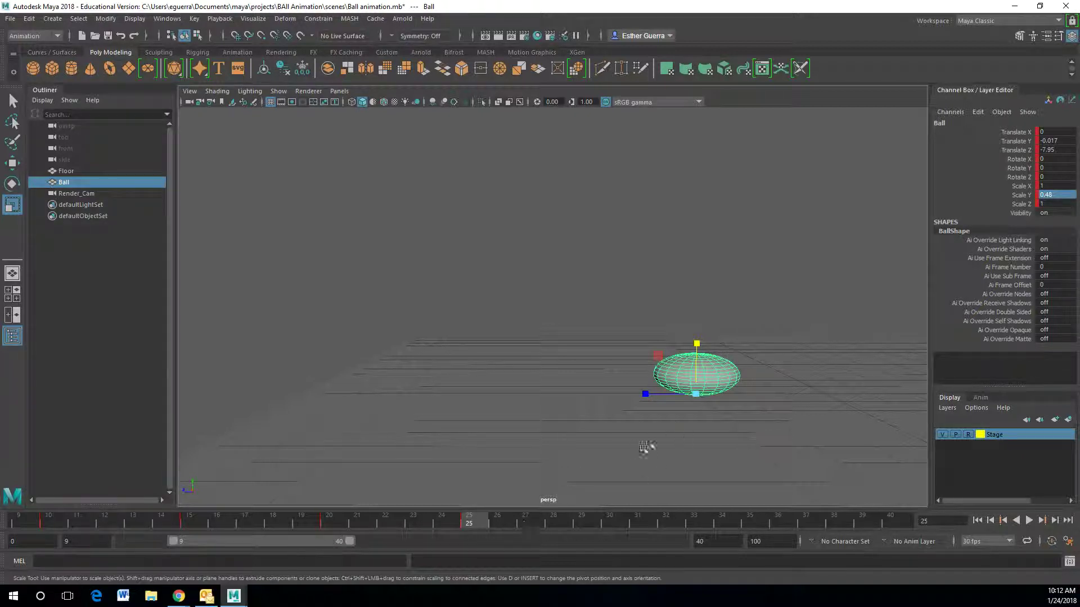
At frame 30, stretch the ball to Scale Y about 1.22, tilt it to Rotate X about -19.9 and key the pose.
left_click_drag(475, 527, 615, 537)
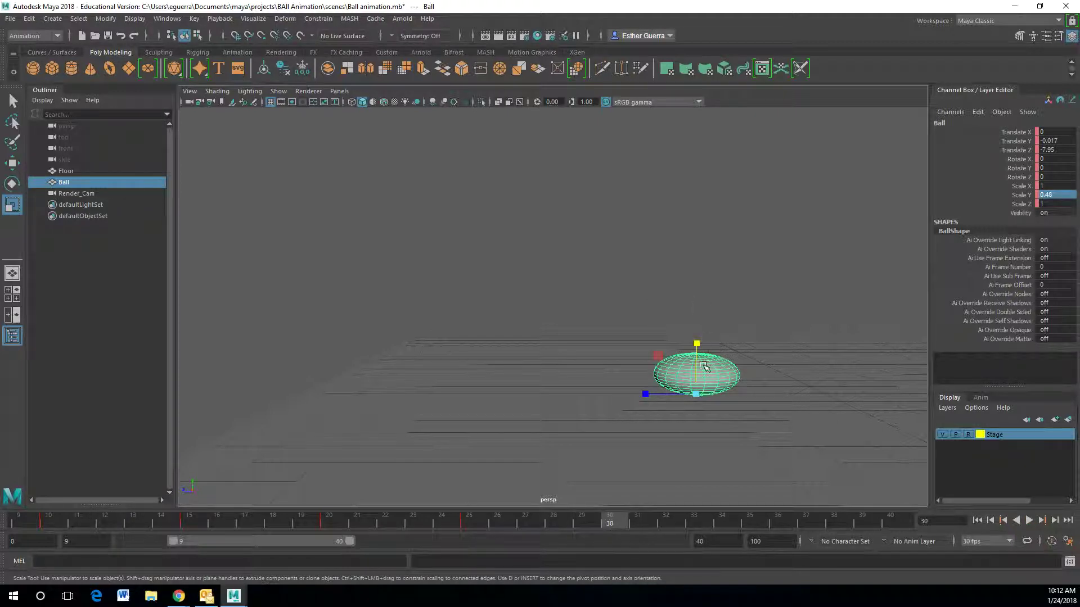
left_click_drag(698, 341, 704, 260)
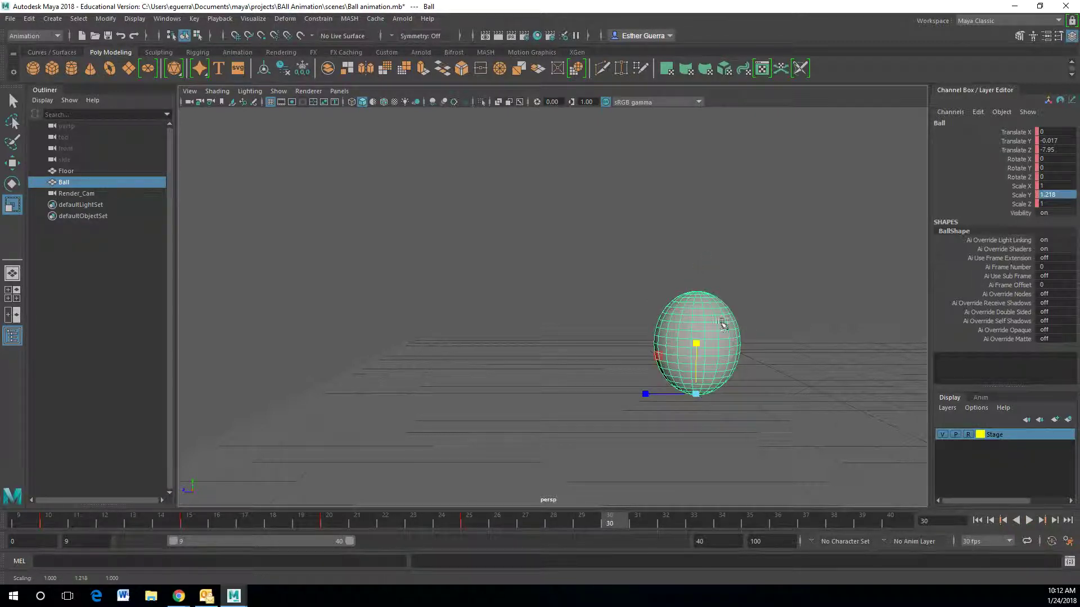
key("e")
left_click_drag(724, 359, 739, 360)
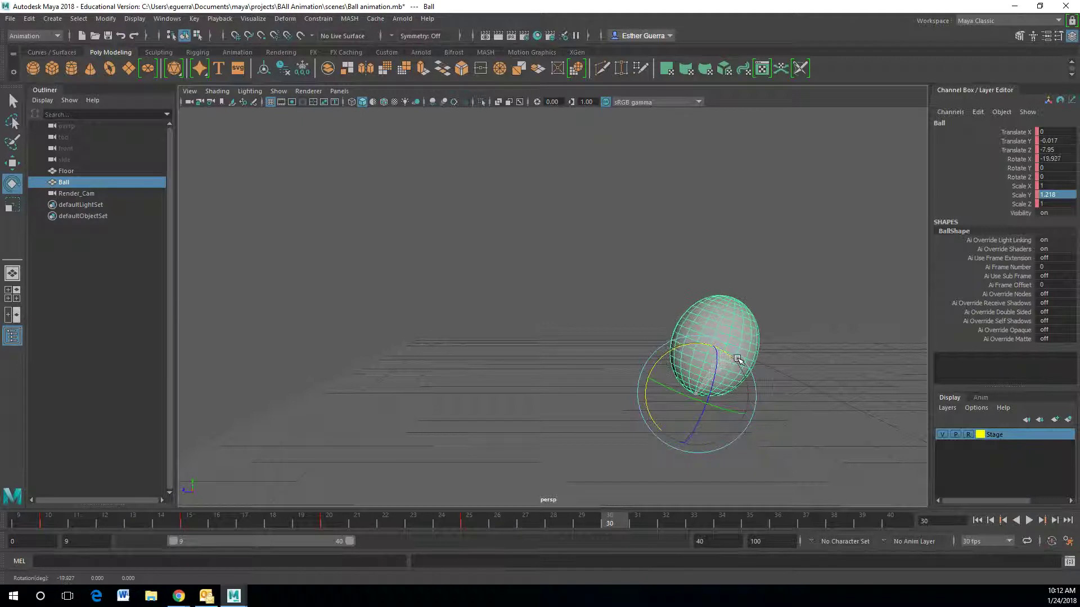
key("s")
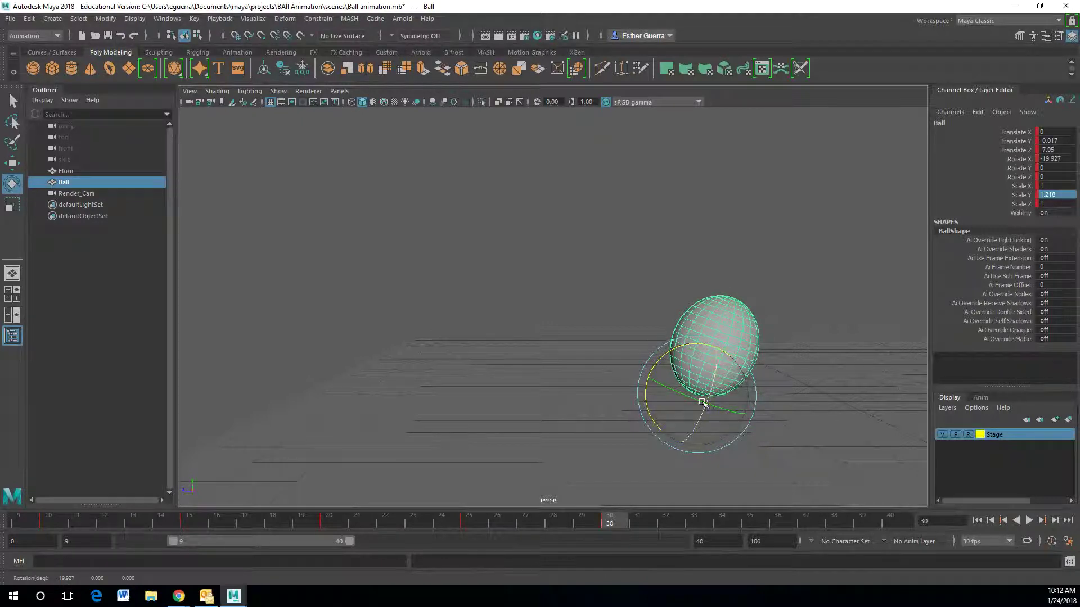
At frame 35, set the ball's Rotate X to 0 and Scale Y to 1, and shift the playback range to frames 26–57.
left_click_drag(326, 543, 392, 543)
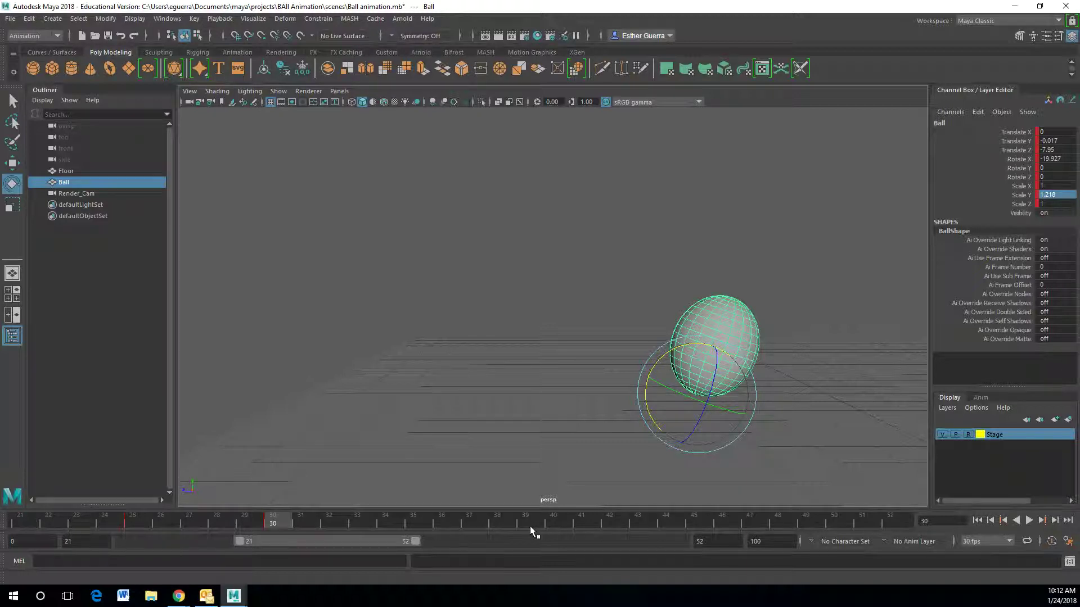
left_click(415, 523)
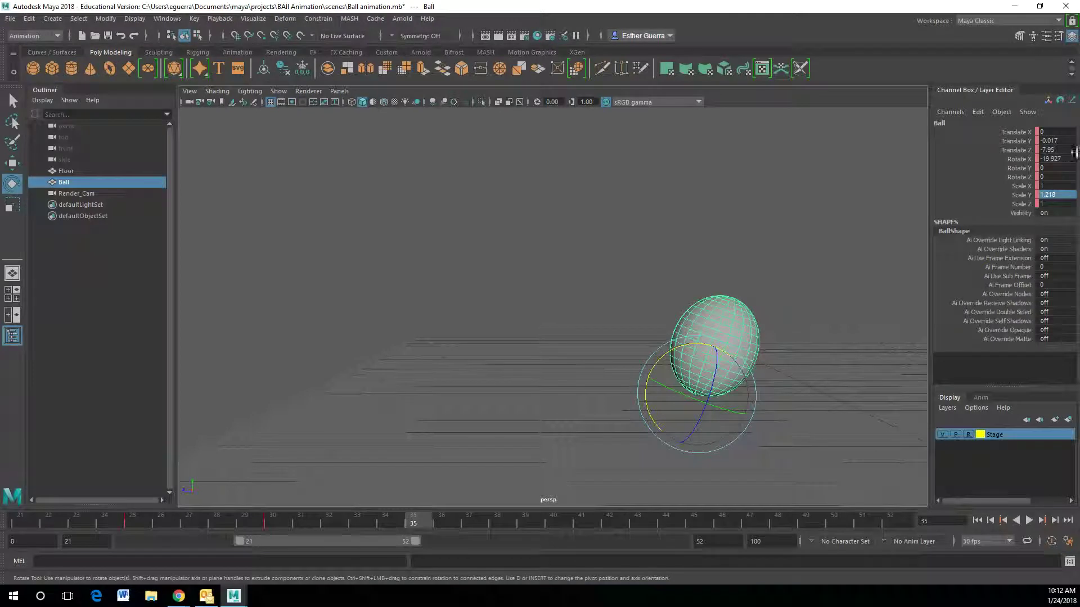
double_click(1056, 158)
type("0")
key("Return")
double_click(1066, 195)
type("0.")
key("Return")
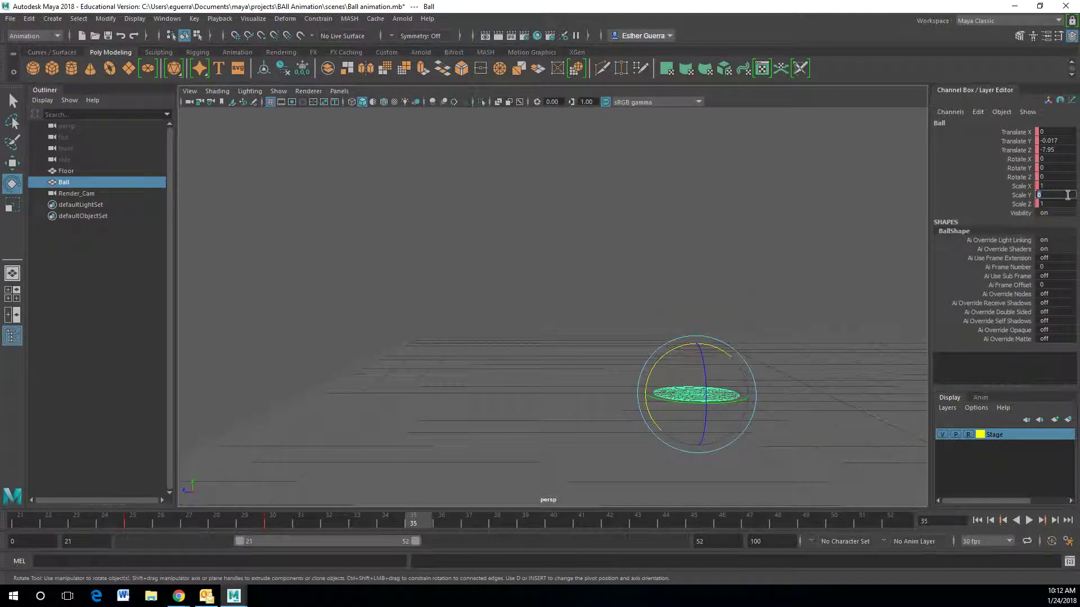
type("1")
key("Return")
left_click_drag(352, 542, 384, 541)
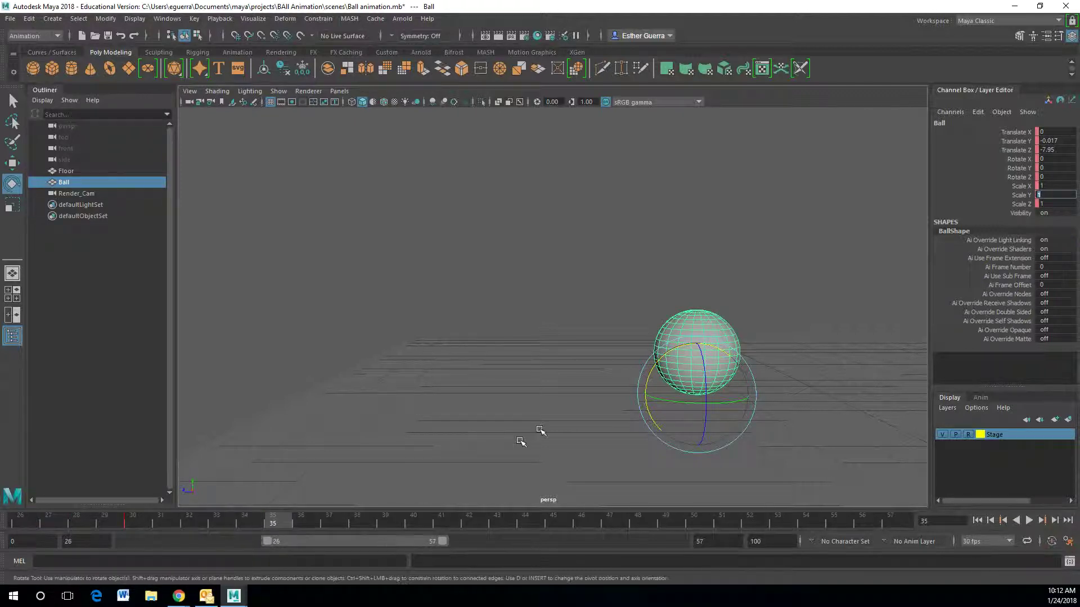
Move the ball forward to Translate Z about -12.1 and raise it to Translate Y about 2.4 at frame 35.
type("w")
key("Return")
key("w")
left_click(650, 396)
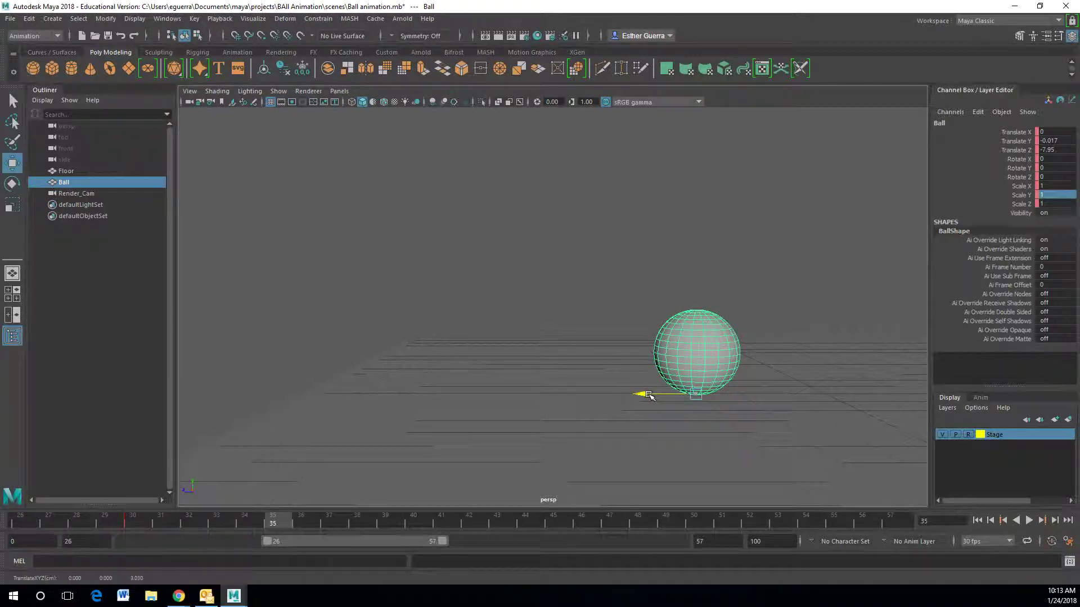
middle_click_drag(810, 366, 469, 363)
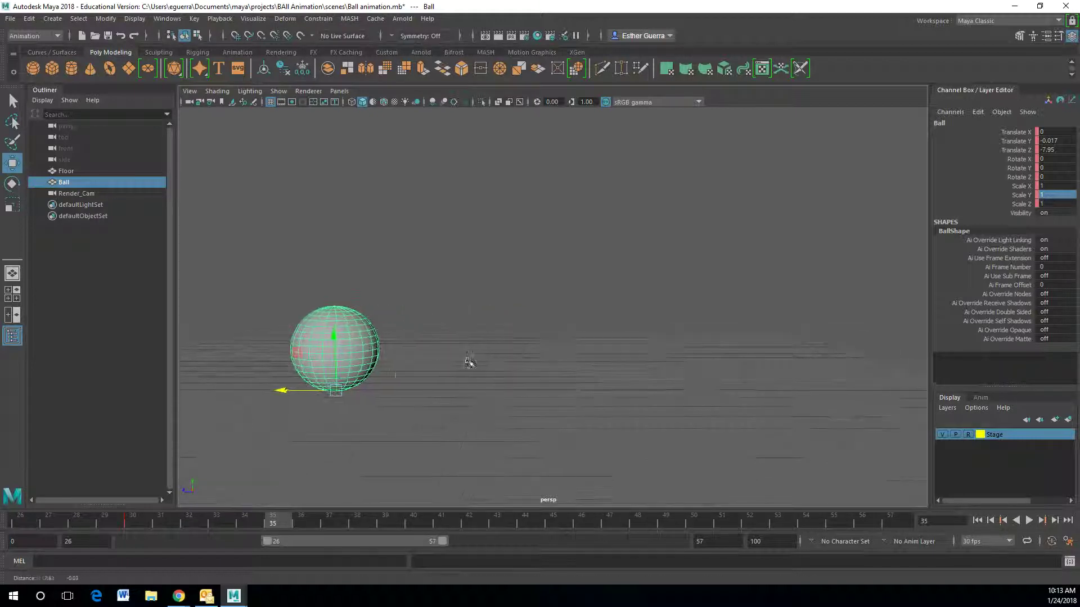
left_click_drag(290, 392, 472, 434)
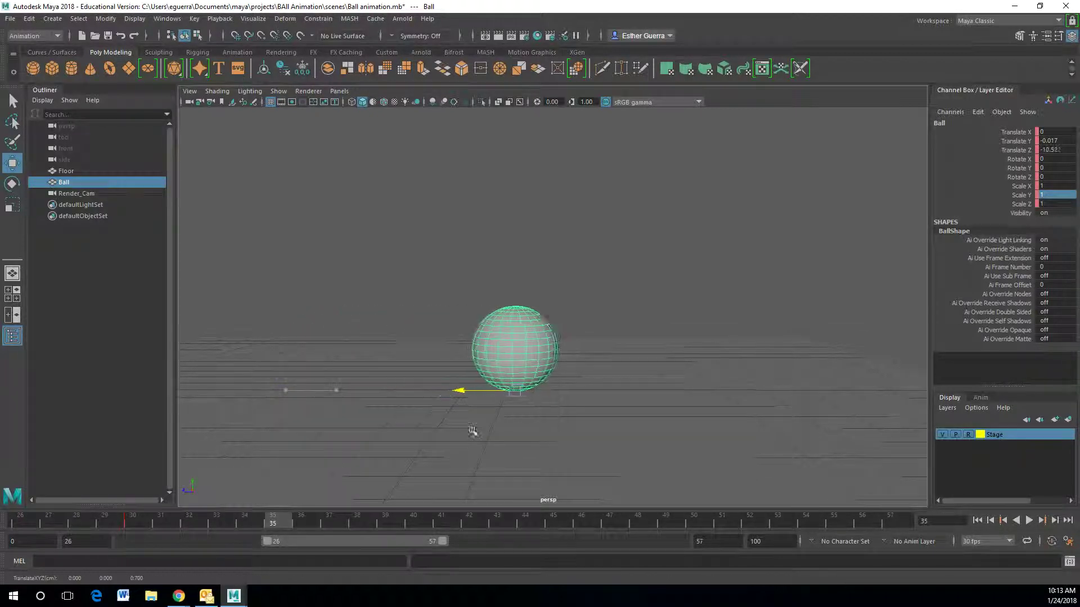
left_click_drag(526, 340, 509, 231)
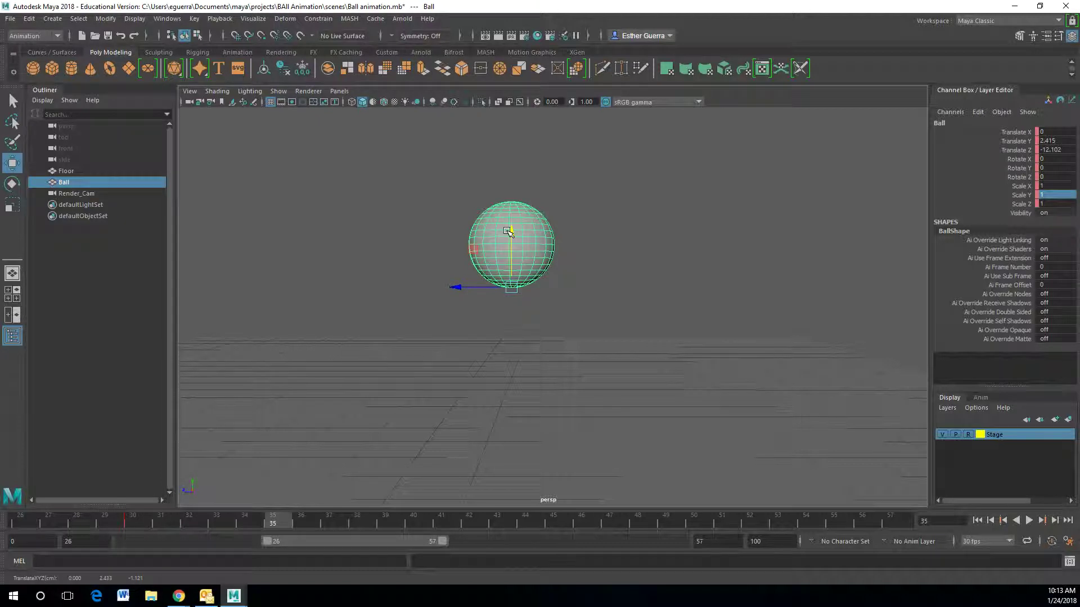
Key the airborne pose at frame 35 and refine it to Translate Y about 2.17 and Translate Z about -11.8.
mouse_move(273, 523)
left_mouse_down()
mouse_move(152, 526)
mouse_move(166, 514)
mouse_move(294, 507)
mouse_move(268, 506)
left_mouse_up()
left_click_drag(457, 287, 431, 285)
left_click_drag(482, 232, 482, 242)
mouse_move(273, 523)
left_mouse_down()
mouse_move(147, 523)
mouse_move(257, 501)
mouse_move(275, 500)
mouse_move(168, 524)
mouse_move(272, 521)
left_mouse_up()
left_click_drag(452, 290, 443, 291)
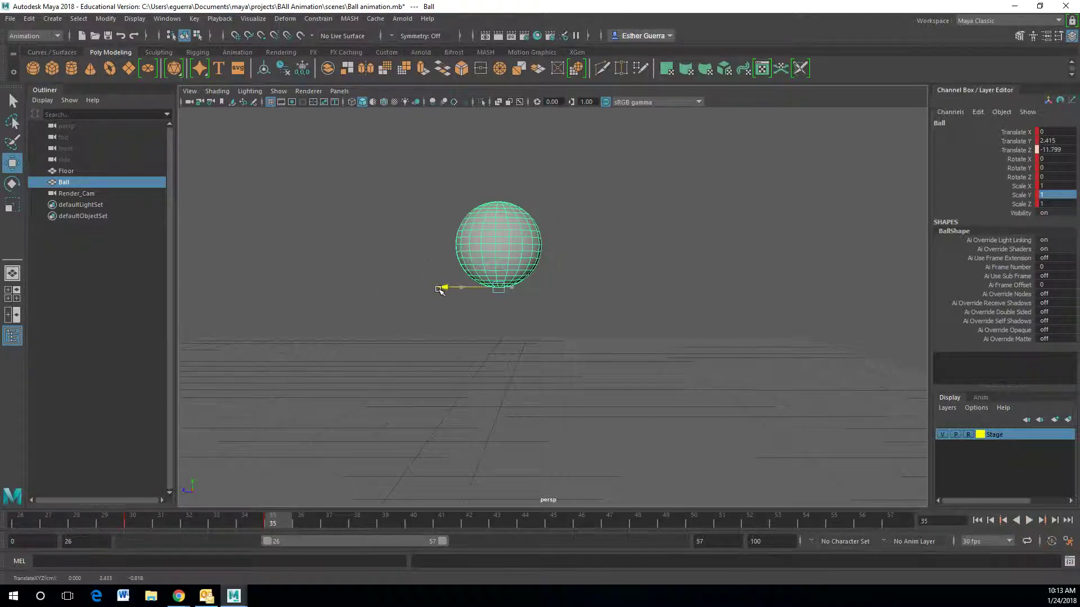
left_click_drag(498, 224, 501, 236)
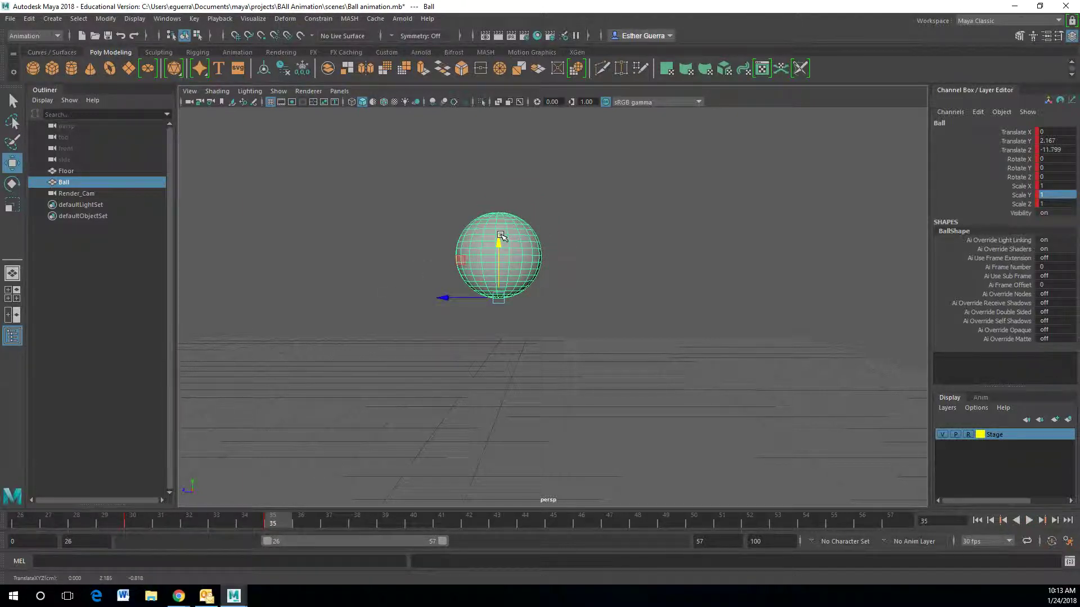
At frame 40, lower the ball to the floor at Translate Y about -0.02 and move it forward to Translate Z about -14.9.
left_click_drag(278, 521, 414, 523)
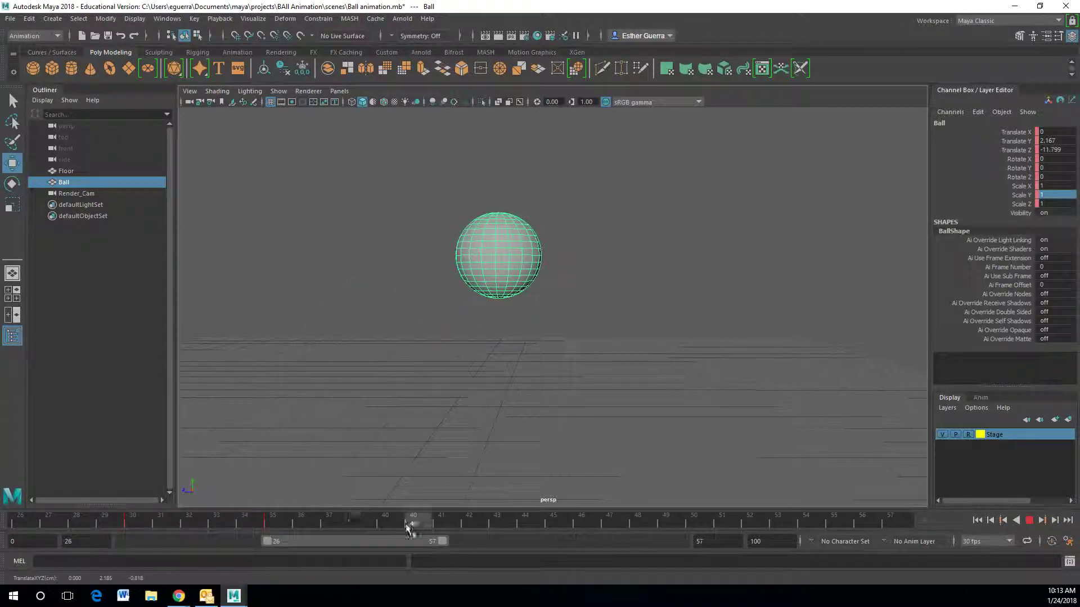
key("v")
left_click_drag(498, 245, 494, 337)
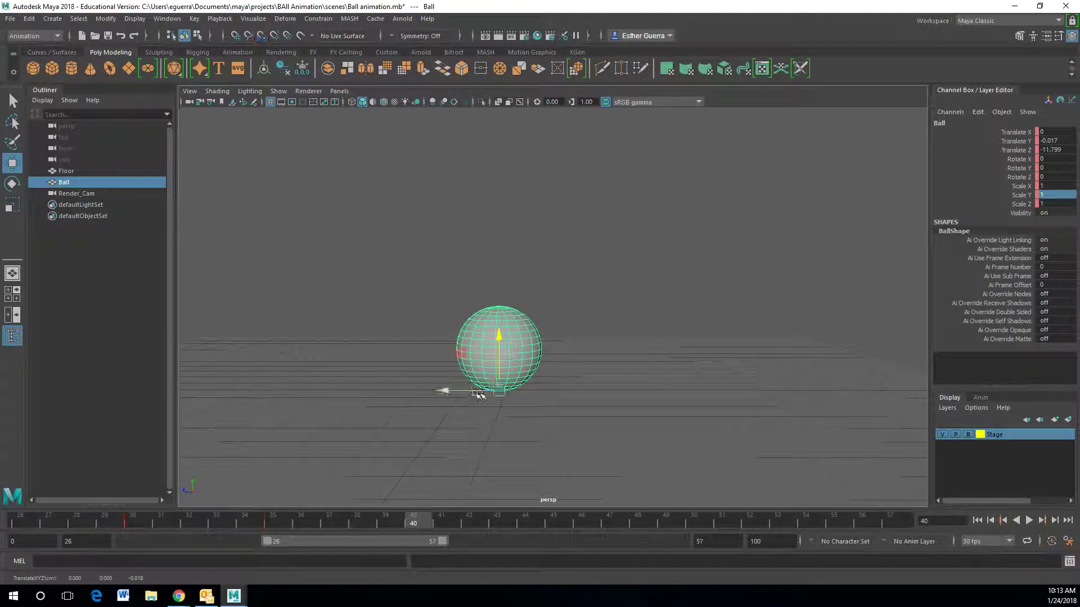
left_click_drag(460, 391, 602, 427)
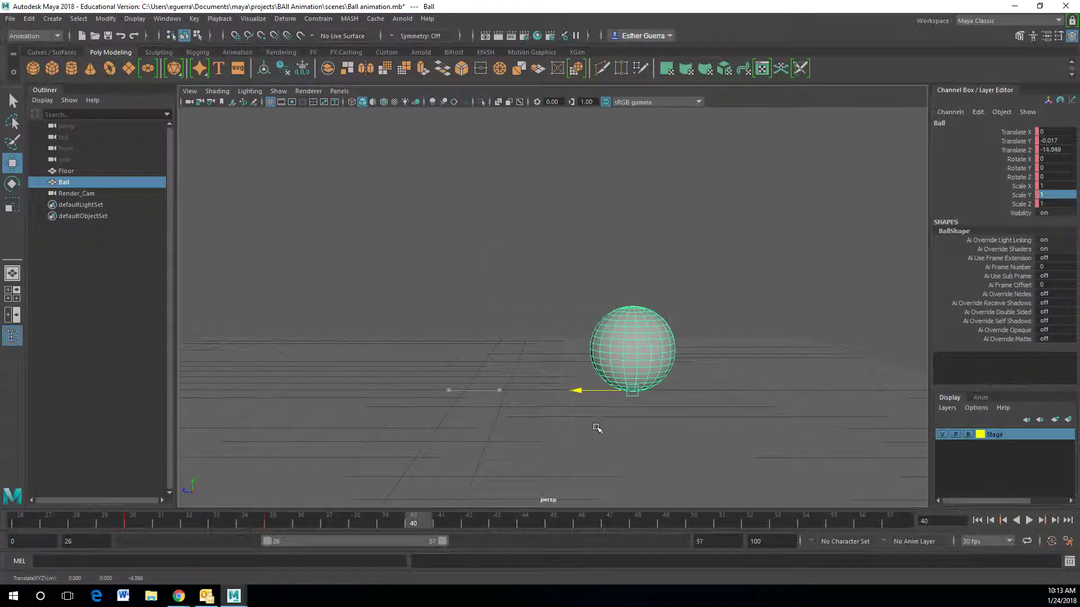
Tilt the ball at frame 40 to Rotate X about 16.1, stretch it to Scale Y about 1.32 and key the pose.
key("e")
left_click_drag(656, 352, 616, 331)
key("r")
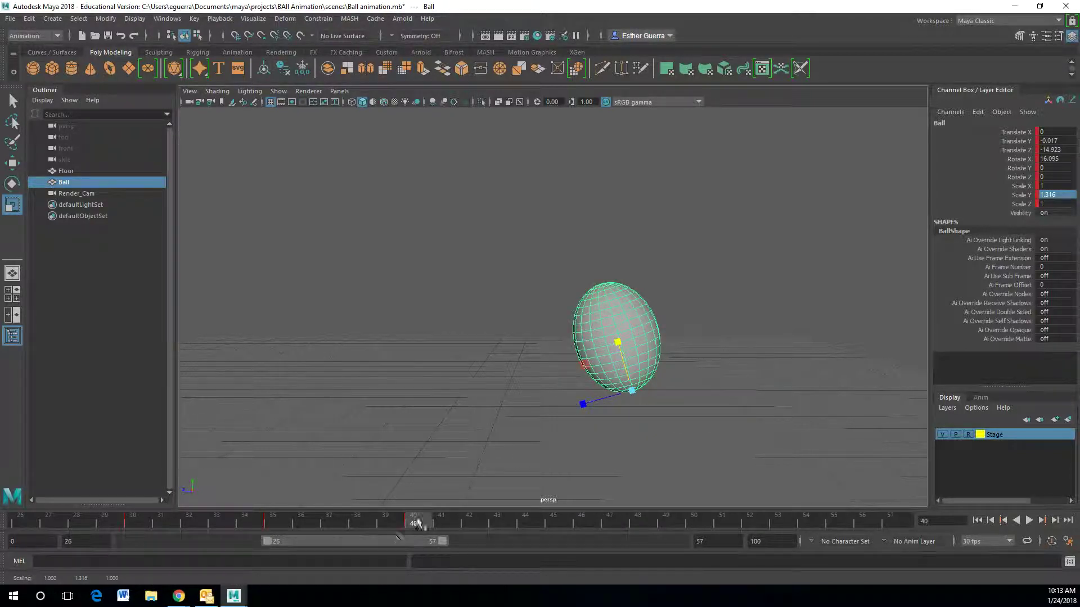
At frame 45, straighten the ball by setting Rotate X to 0 and Scale Y to 1.
left_click(565, 527)
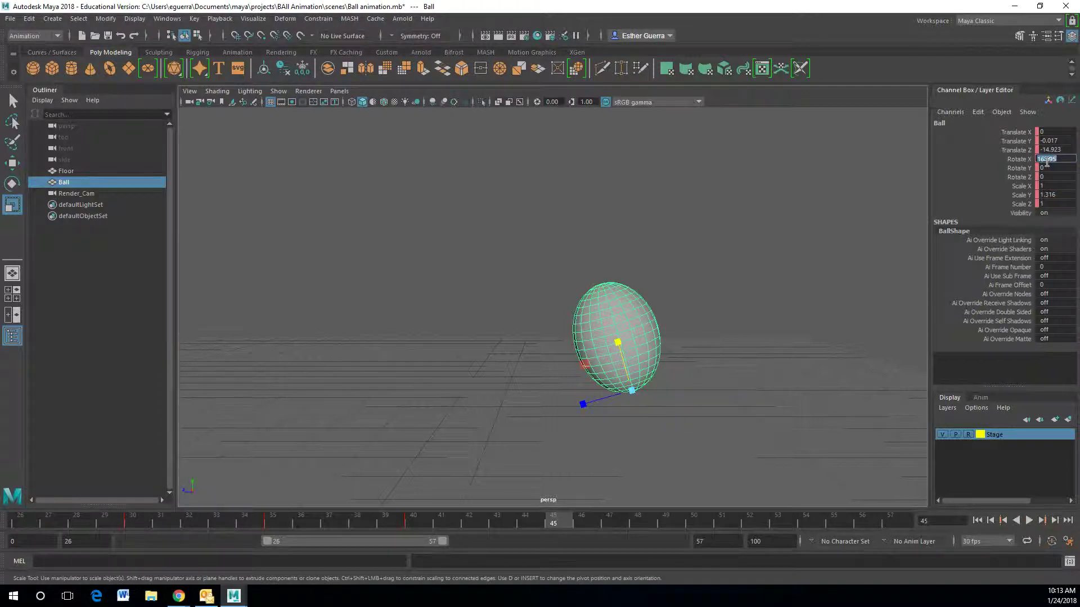
type("0")
key("Return")
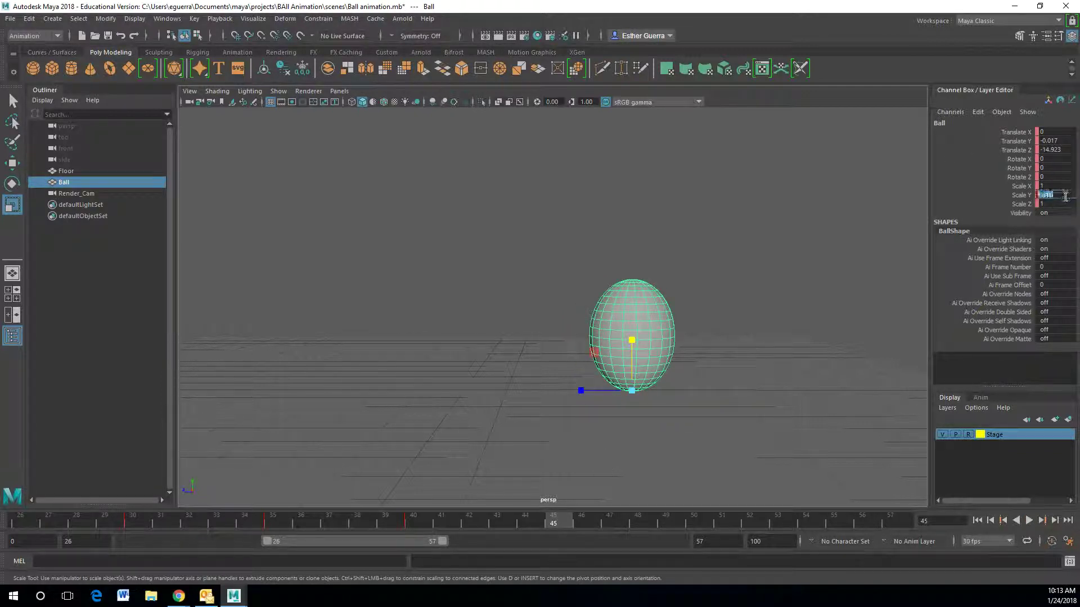
type("1")
key("Return")
Squash the ball to Scale Y about 0.46, key it at frame 45 and preview the animation.
left_click_drag(630, 338, 632, 369)
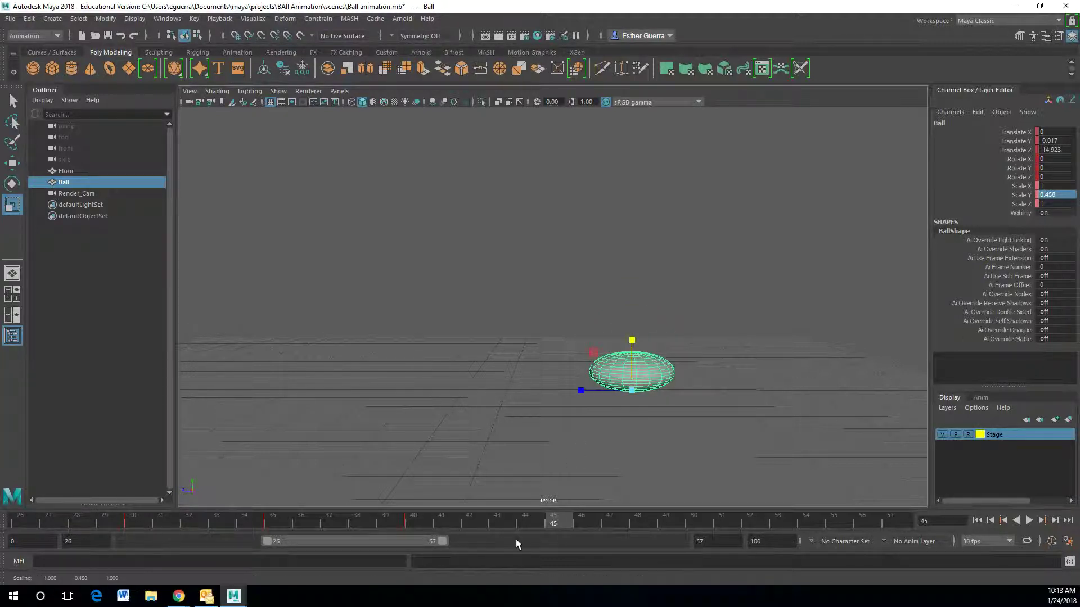
key("alt+v")
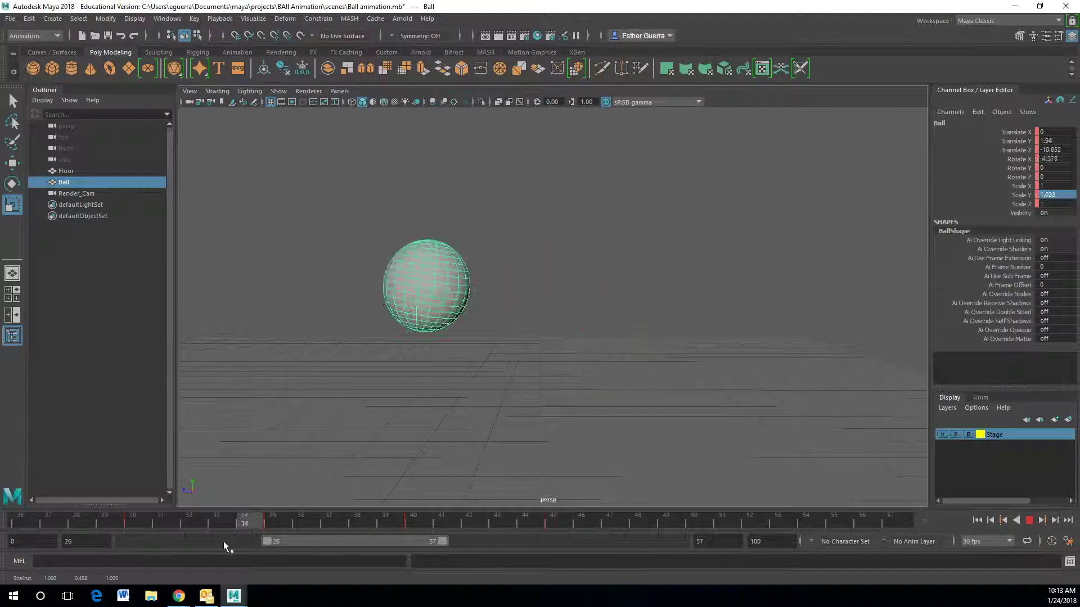
left_click(240, 524)
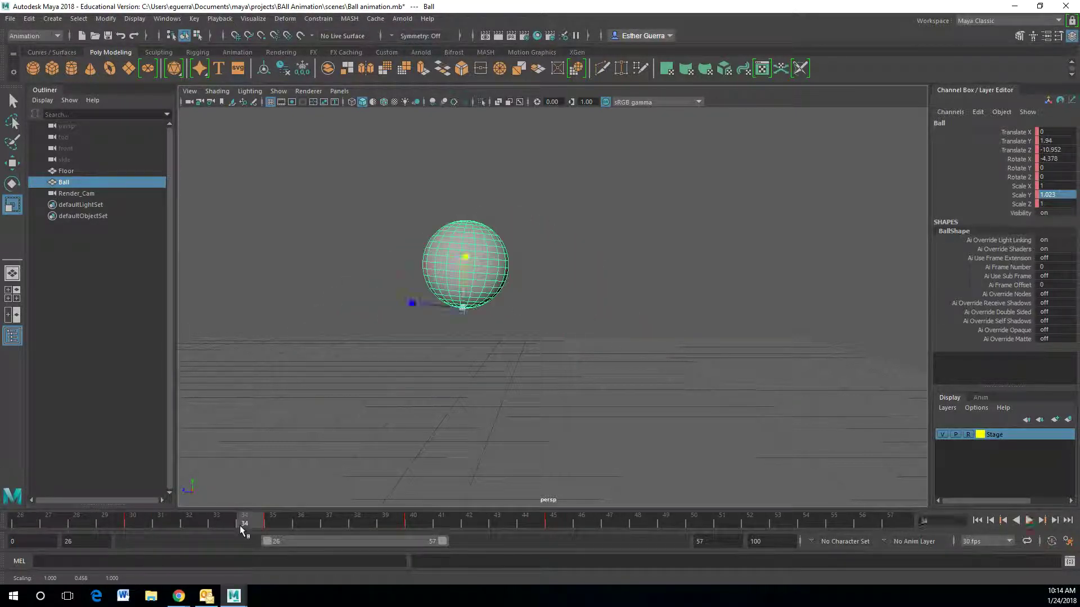
Shift the playback range to frames 0–51 and return to frame 0.
left_click_drag(271, 543, 109, 550)
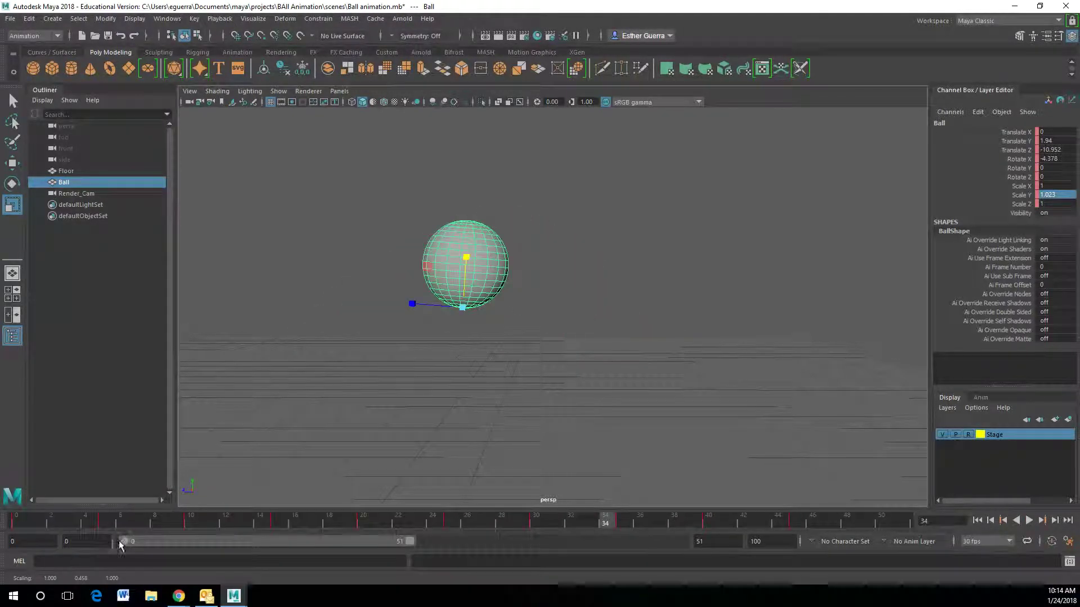
left_click(20, 521)
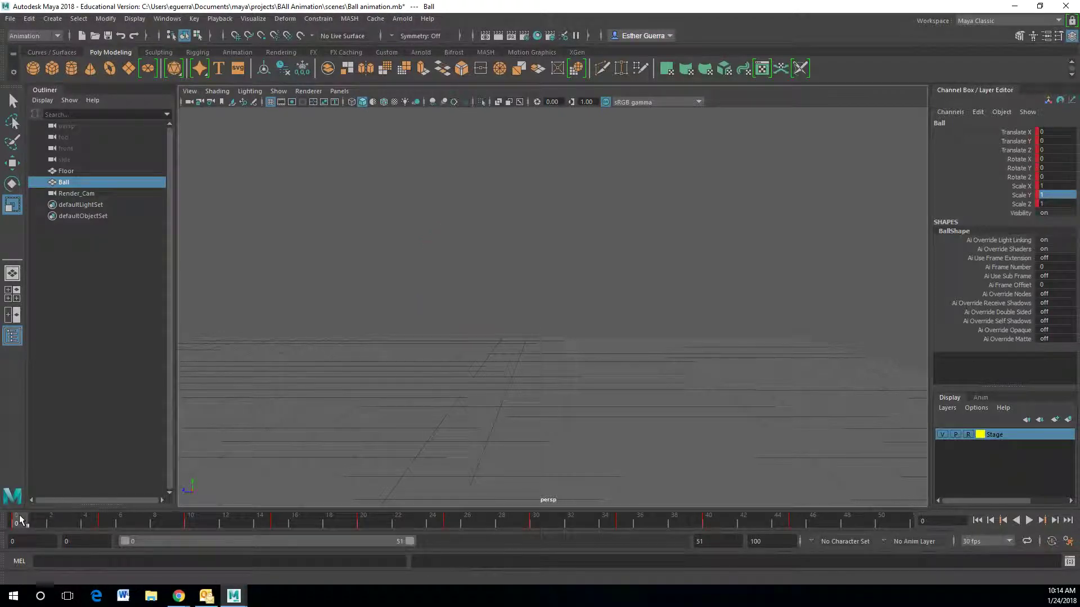
scroll(506, 389, "down", 3)
left_click_drag(518, 392, 529, 393, "alt")
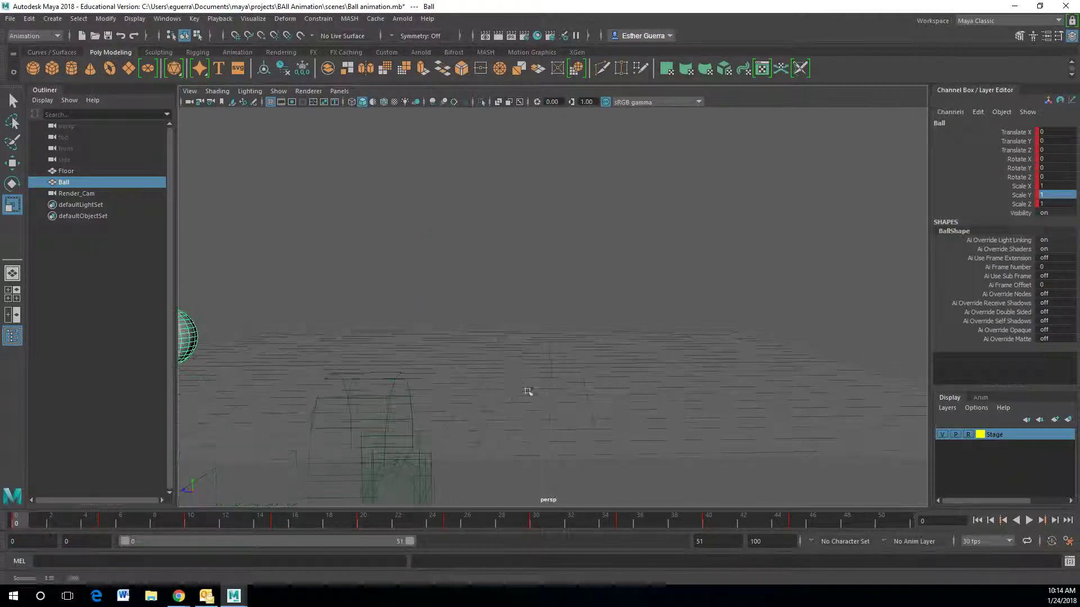
Look through Render_Cam, play the animation and deselect the ball to review the jumps.
left_click(339, 91)
mouse_move(373, 107)
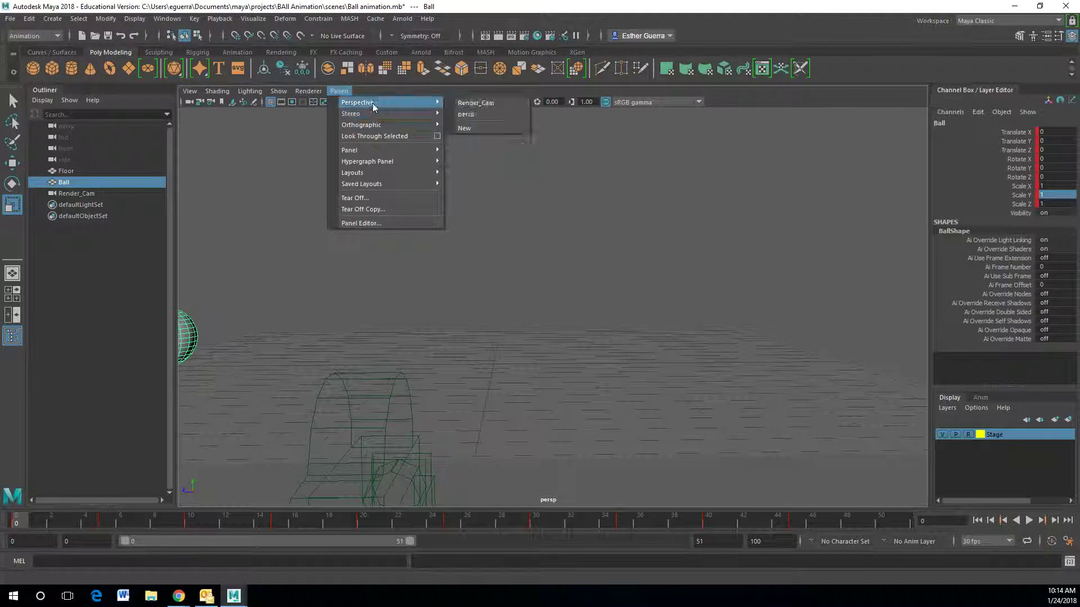
left_click(467, 104)
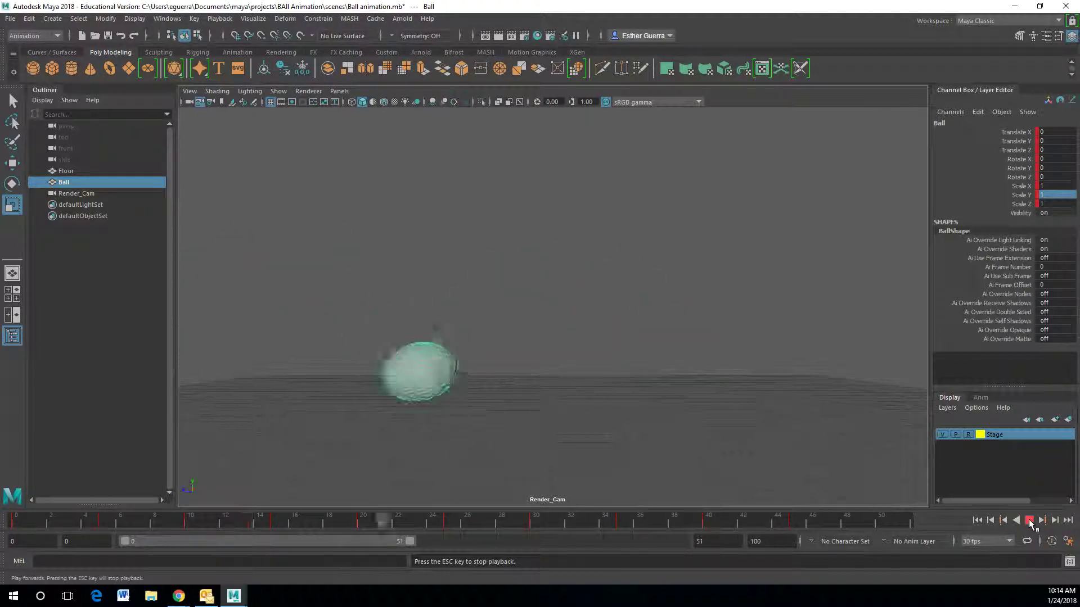
left_click(1029, 520)
left_click(793, 274)
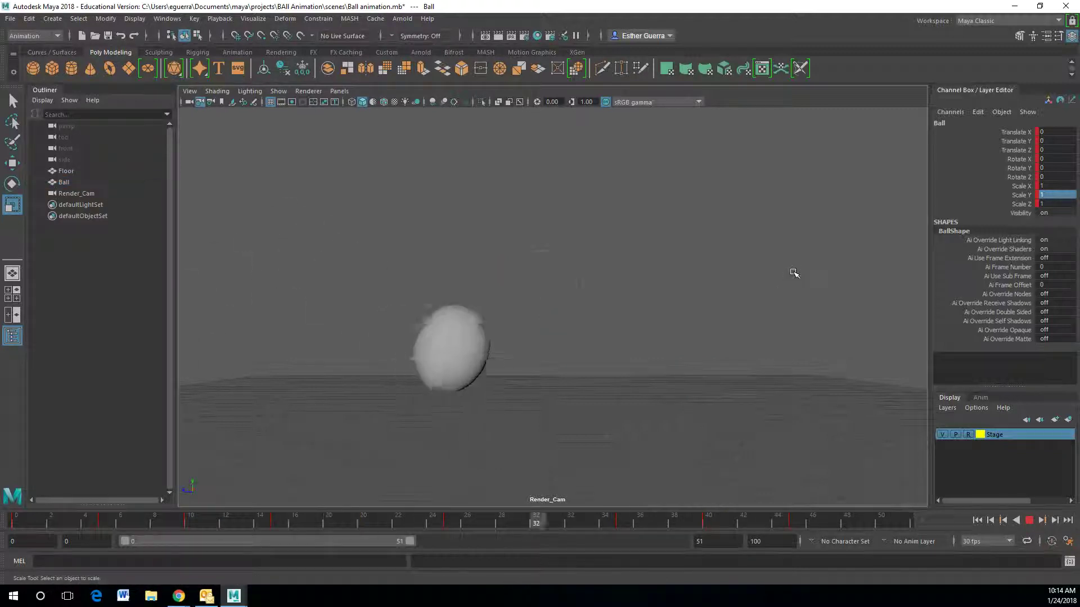